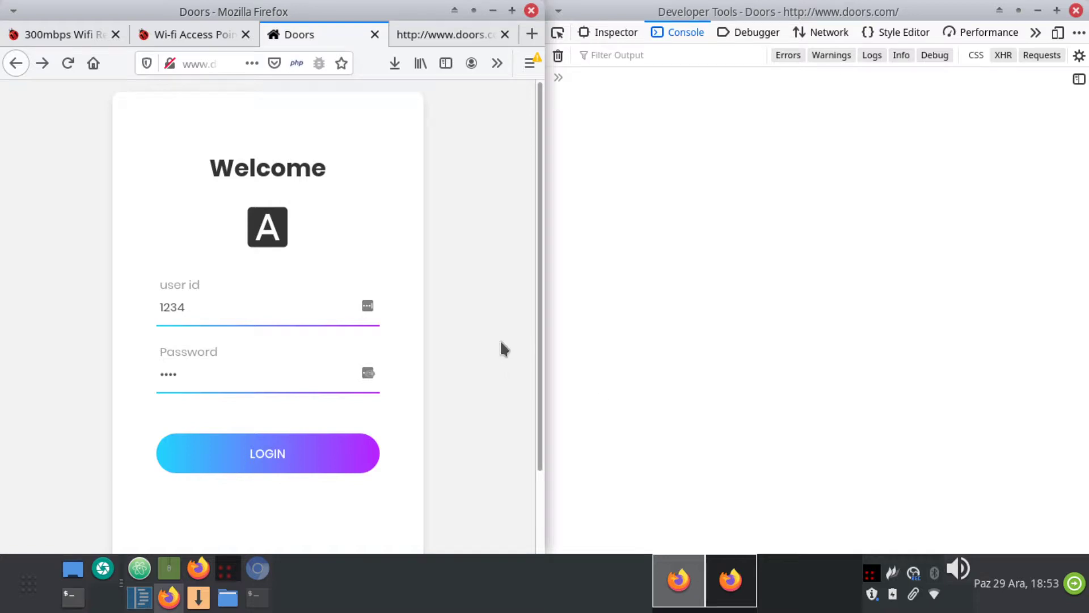
Submit the Doors login for user 1234 and observe the CORS error in the console.
left_click(290, 455)
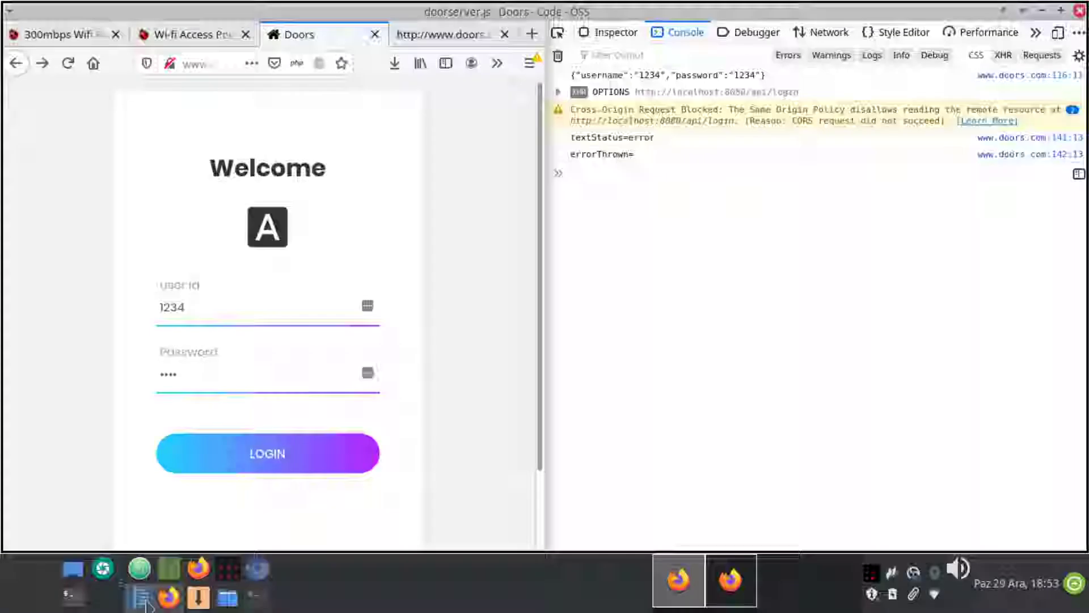
Review doorserver.js in the editor, highlighting the Access-Control header middleware and the line-18 listen statement.
left_click(142, 597)
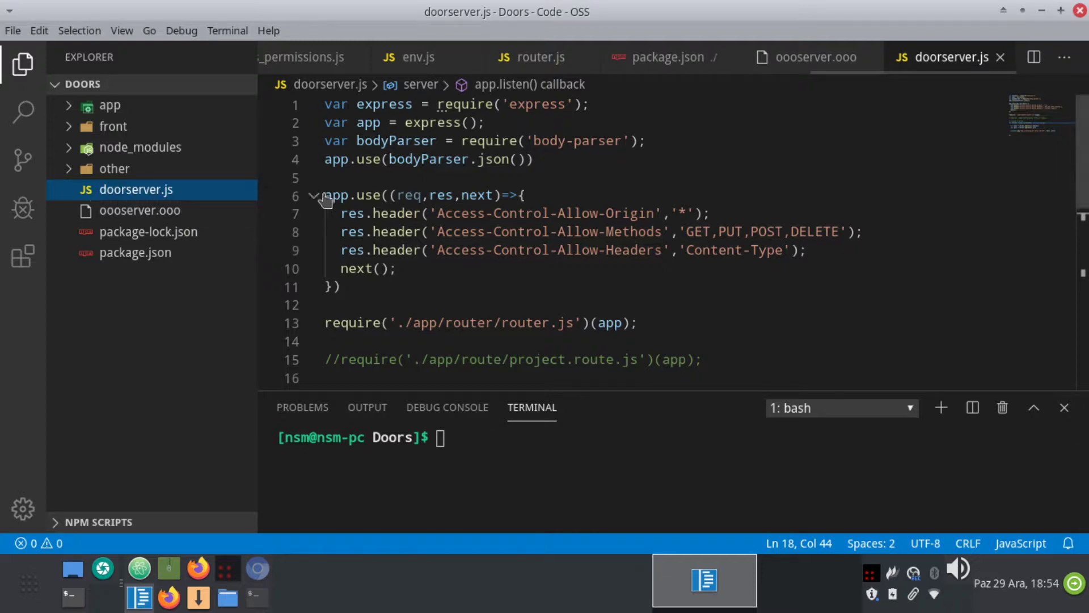
left_click_drag(370, 290, 324, 197)
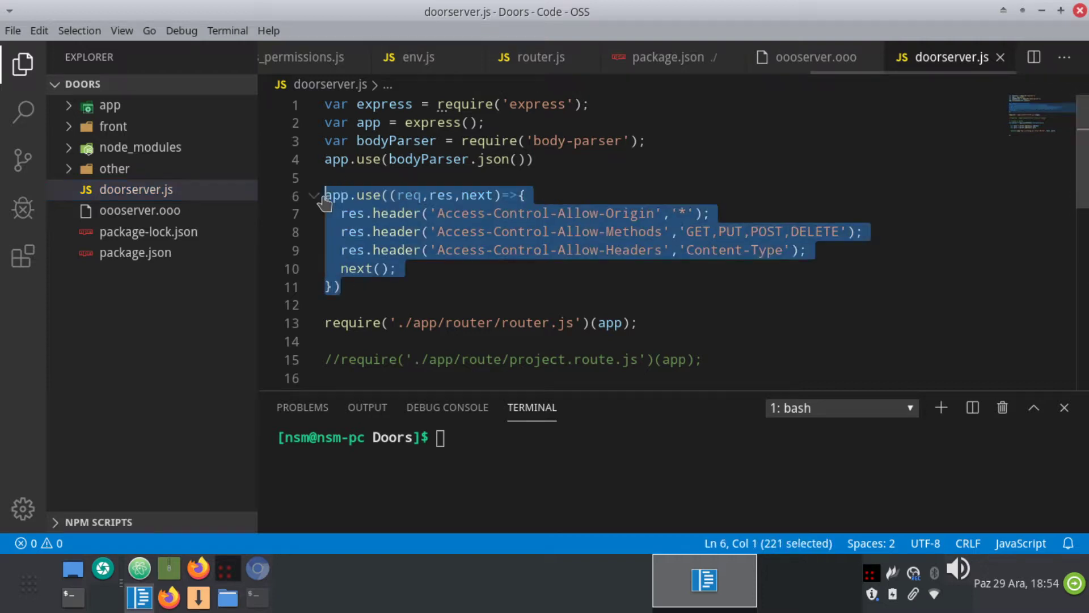
scroll(474, 307, "down", 2)
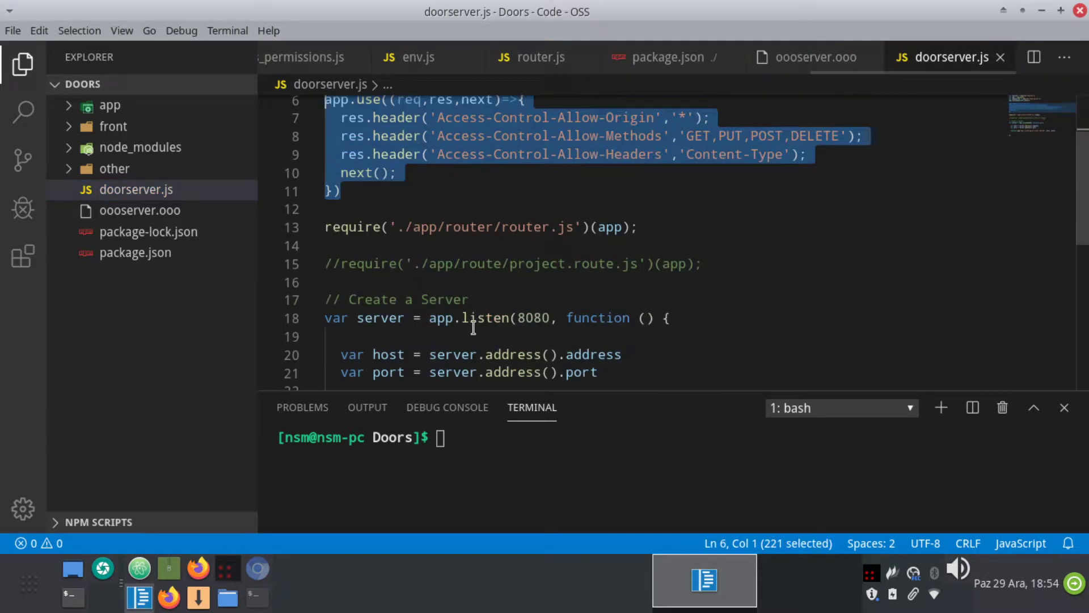
left_click(358, 317)
left_click_drag(358, 318, 668, 317)
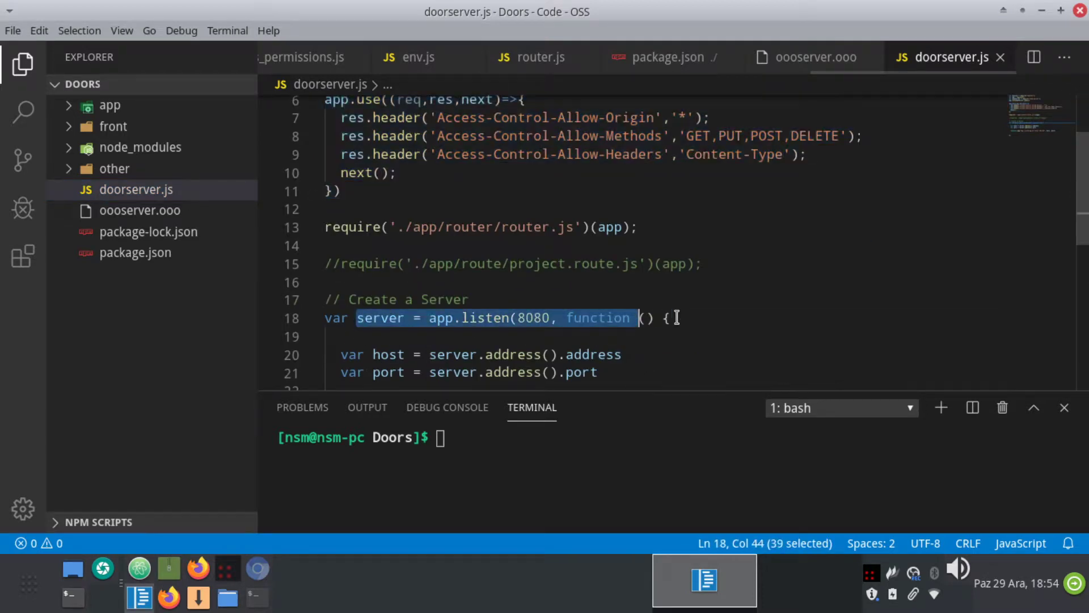
left_click(669, 318)
scroll(444, 220, "up", 2)
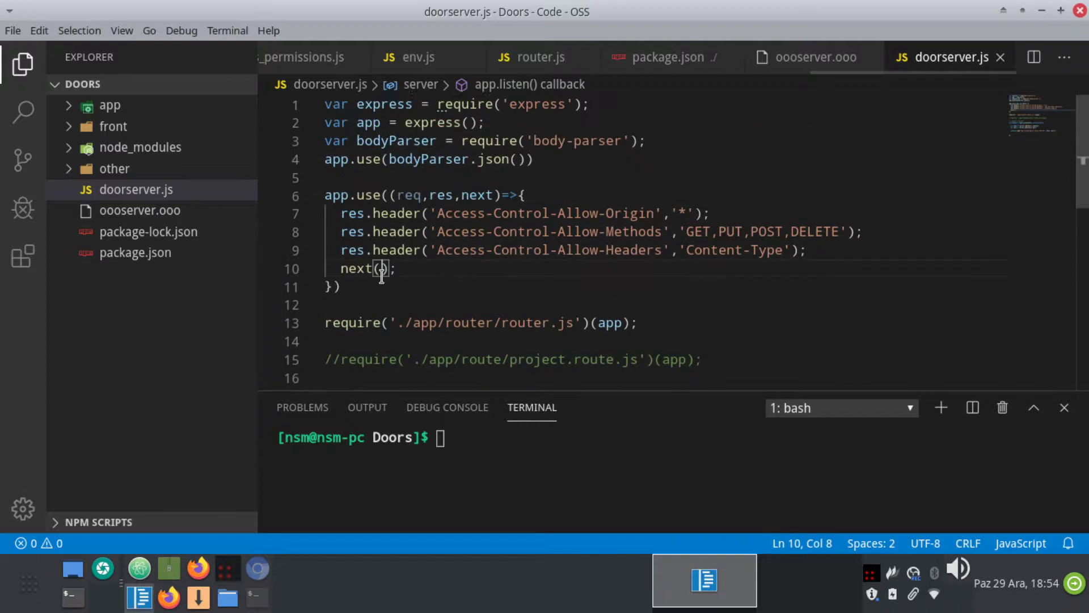
left_click_drag(375, 287, 326, 195)
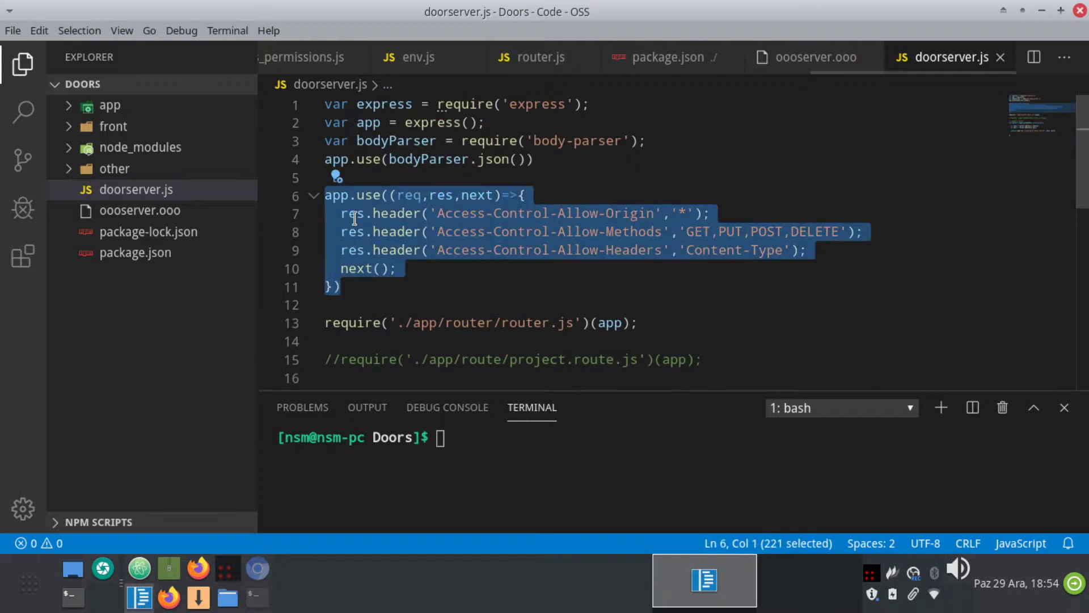
left_click(484, 449)
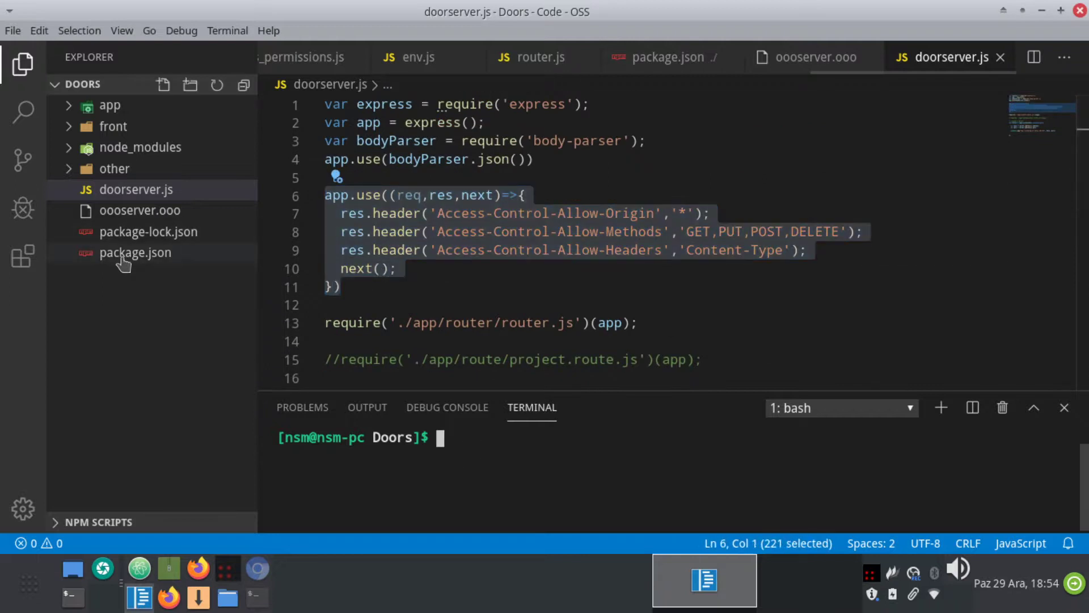
Open package.json and run npm run doors in the terminal so the server listens on port 8080.
left_click(127, 253)
left_click(498, 460)
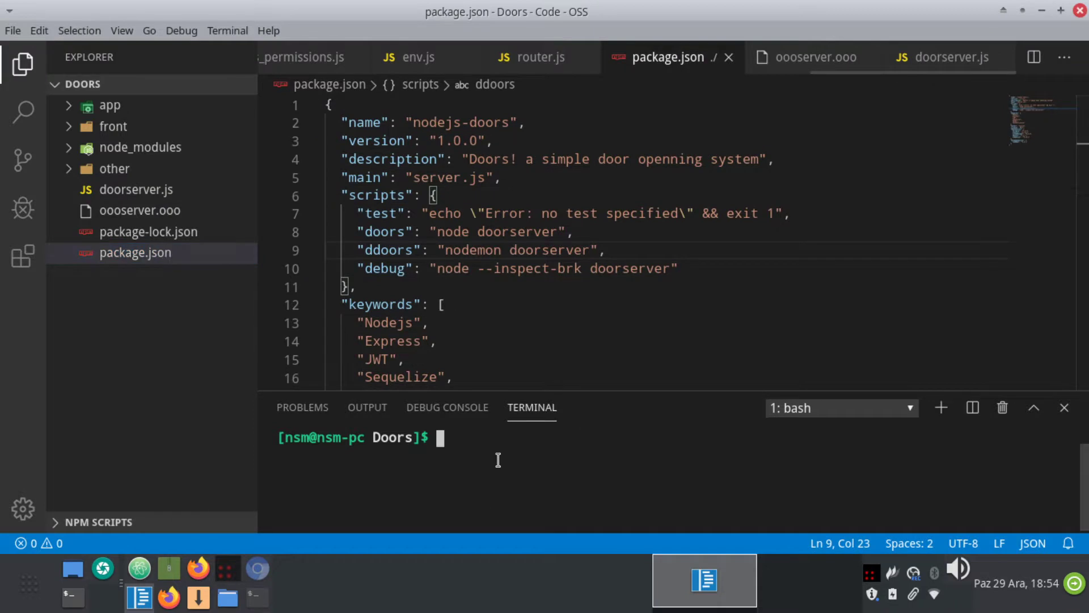
type("npm ")
type("run ")
type("door")
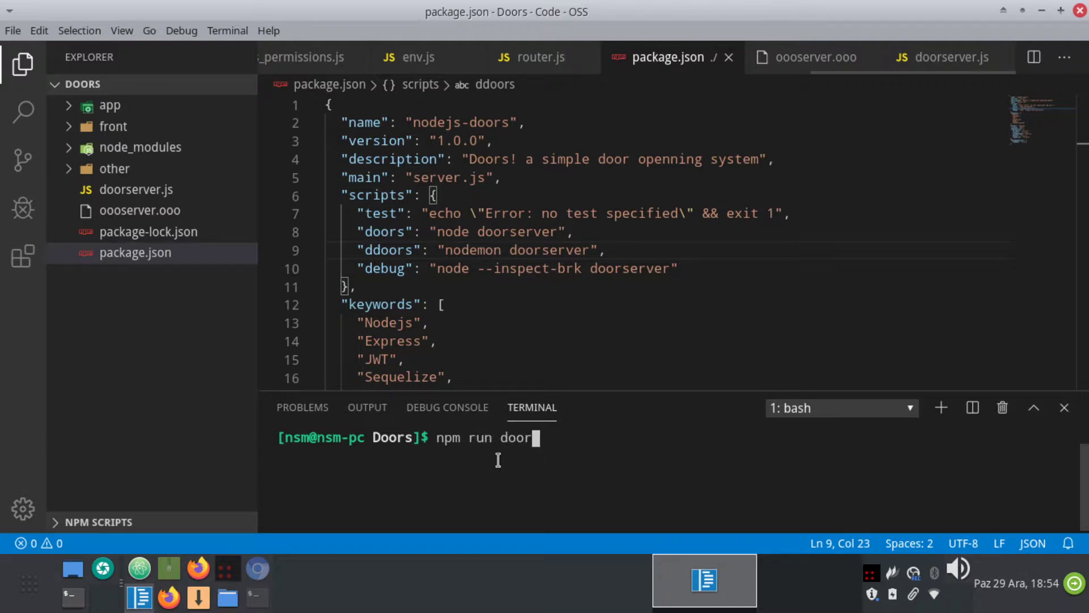
type("s")
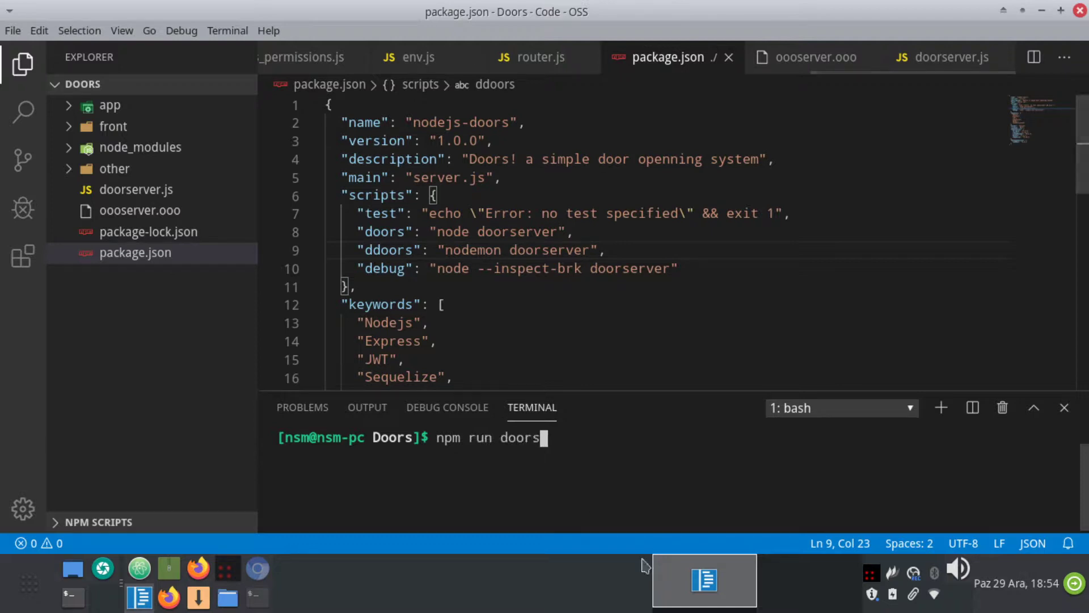
key("Return")
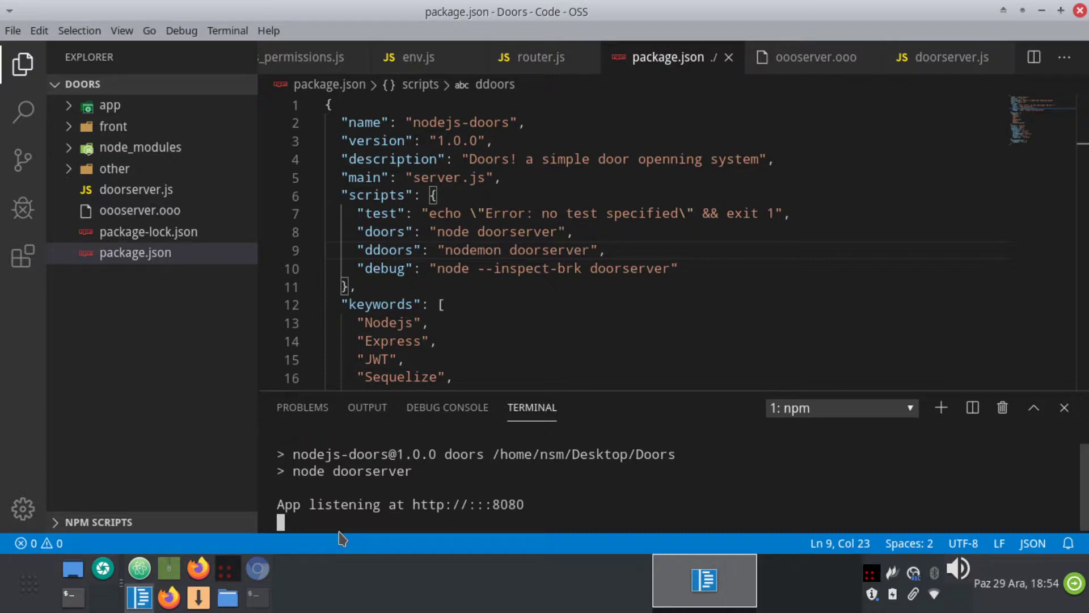
Clear the Firefox console, log in as user 1234 and dismiss the OK alert to reach the dashboard.
left_click(169, 595)
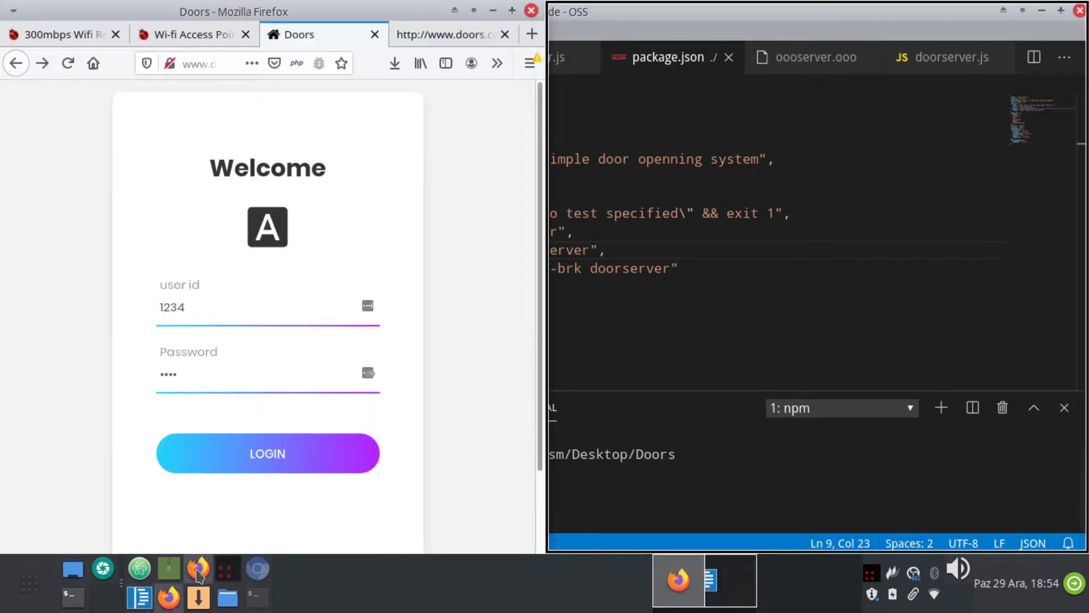
left_click(199, 572)
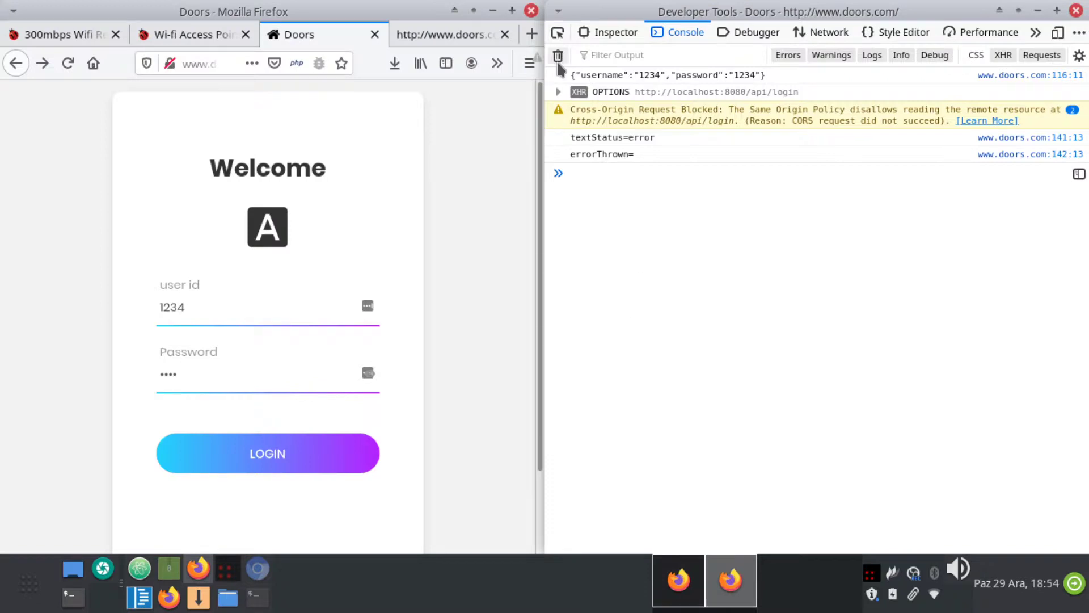
left_click(558, 56)
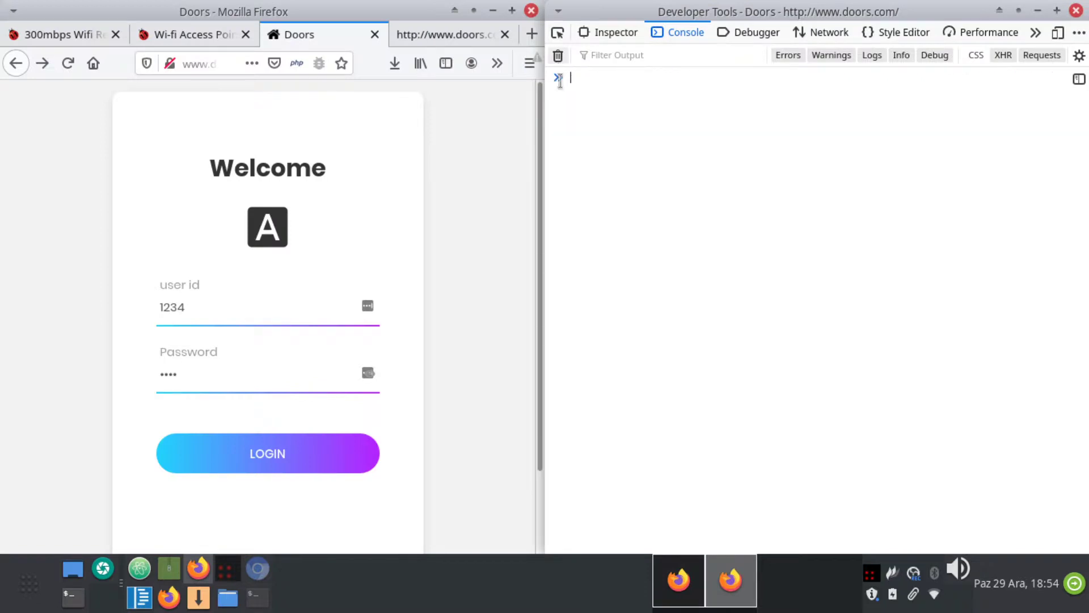
left_click(270, 456)
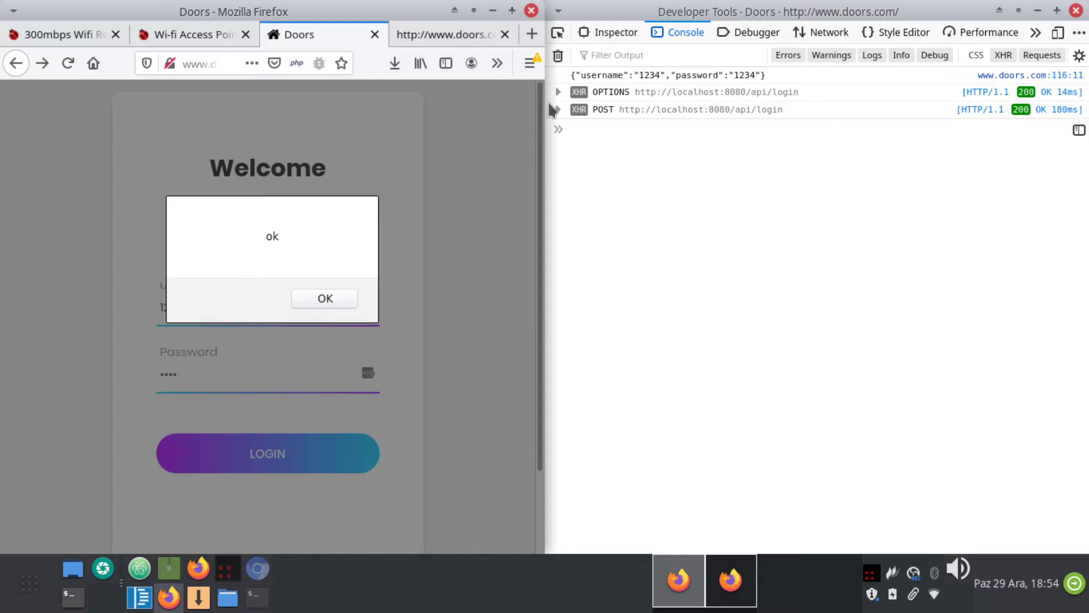
left_click(326, 298)
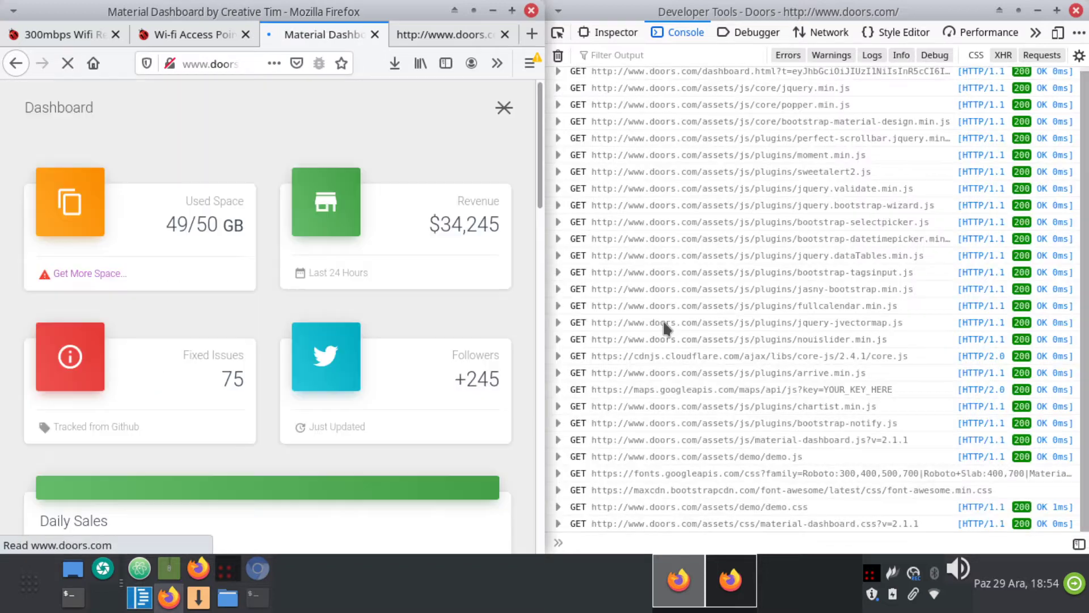
Return to the Doors login page, dismissing the password prompt and leaving the console empty.
left_click(558, 55)
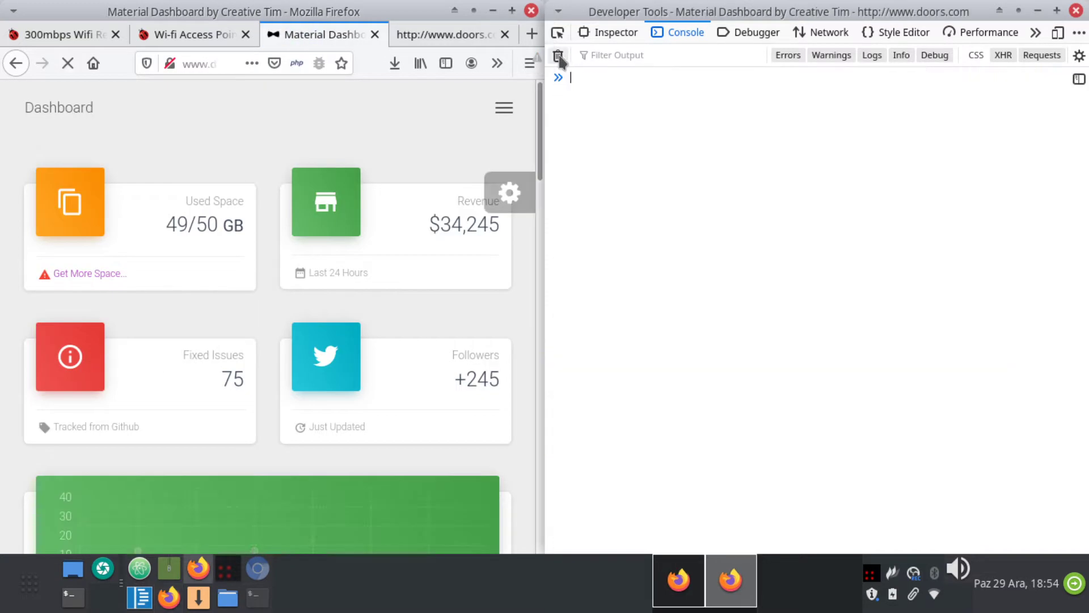
left_click(15, 62)
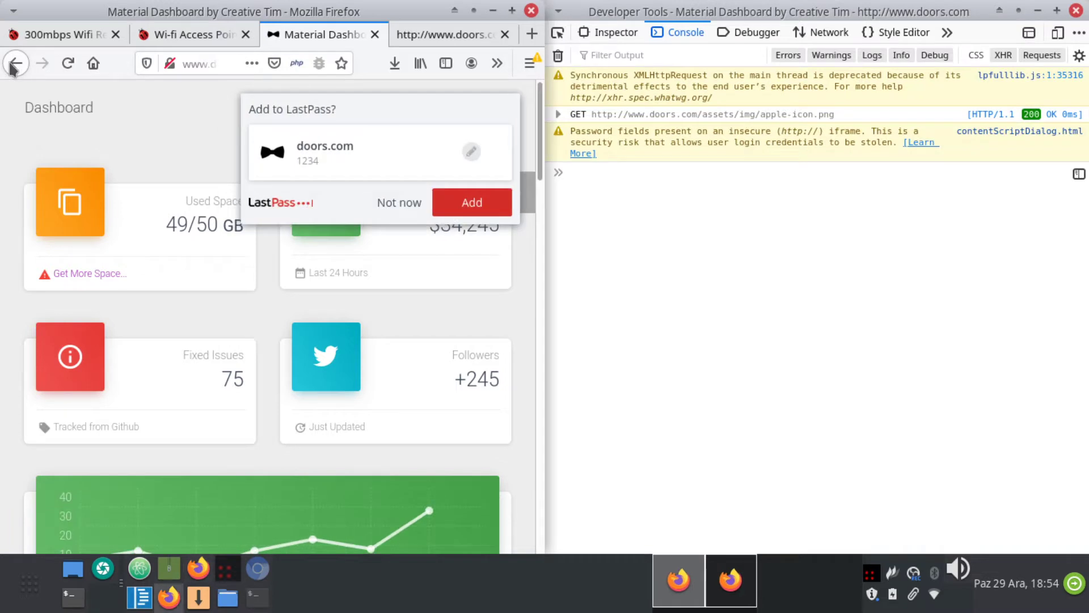
left_click(558, 55)
left_click(400, 204)
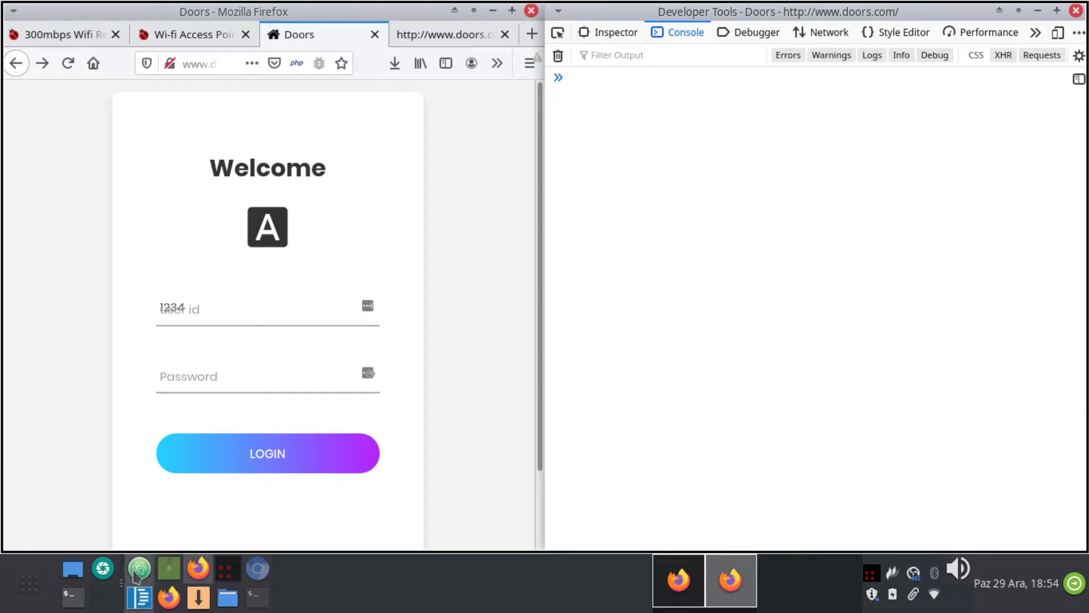
left_click(140, 598)
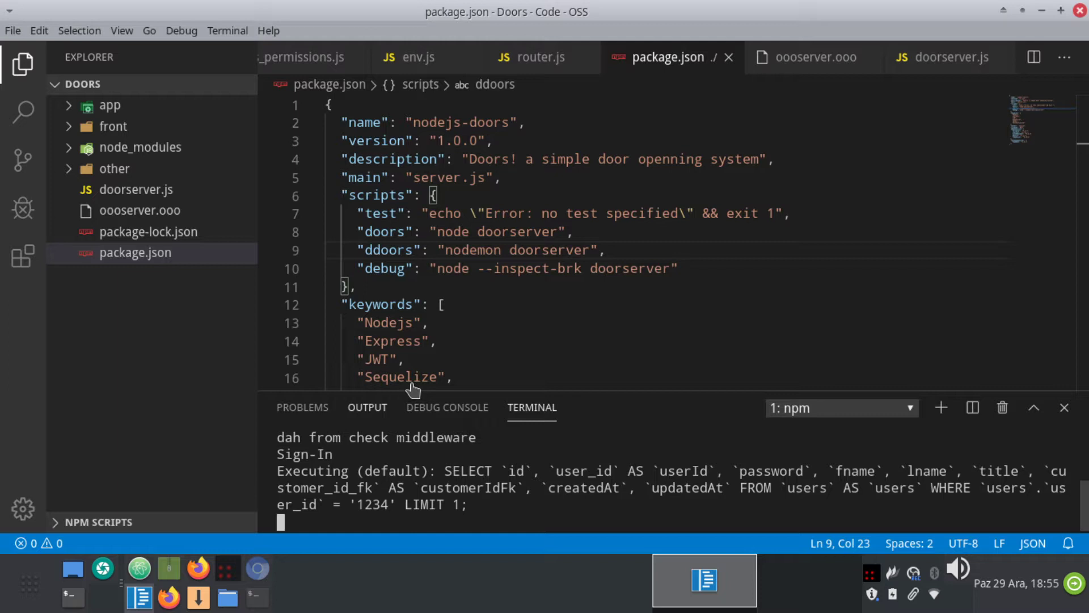
mouse_move(144, 220)
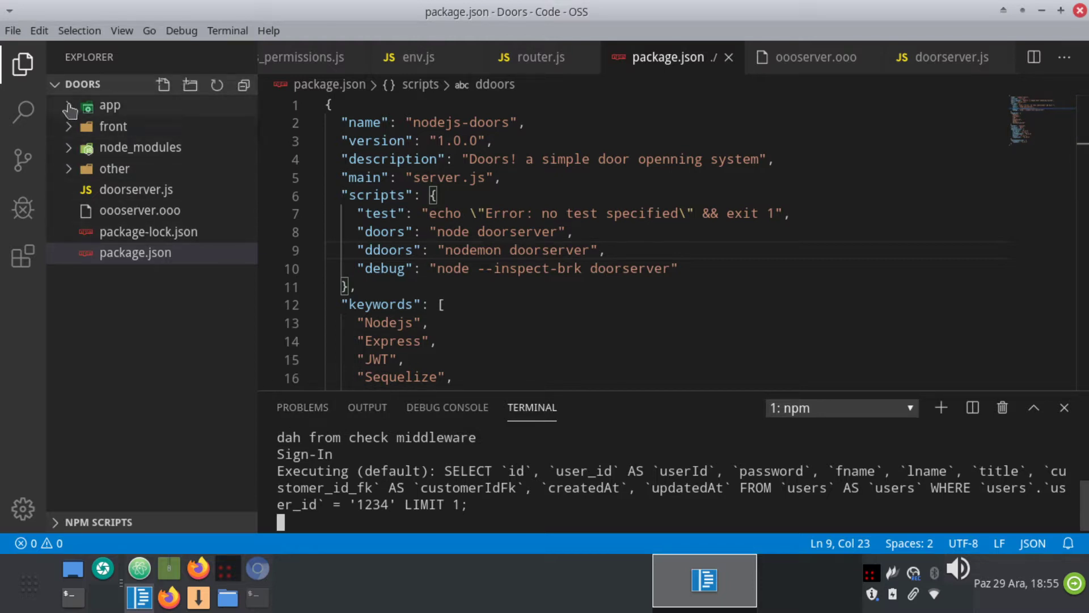
Open app/controller/DoorsController.js and set breakpoints on lines 60 and 64 of the login handler.
left_click(70, 110)
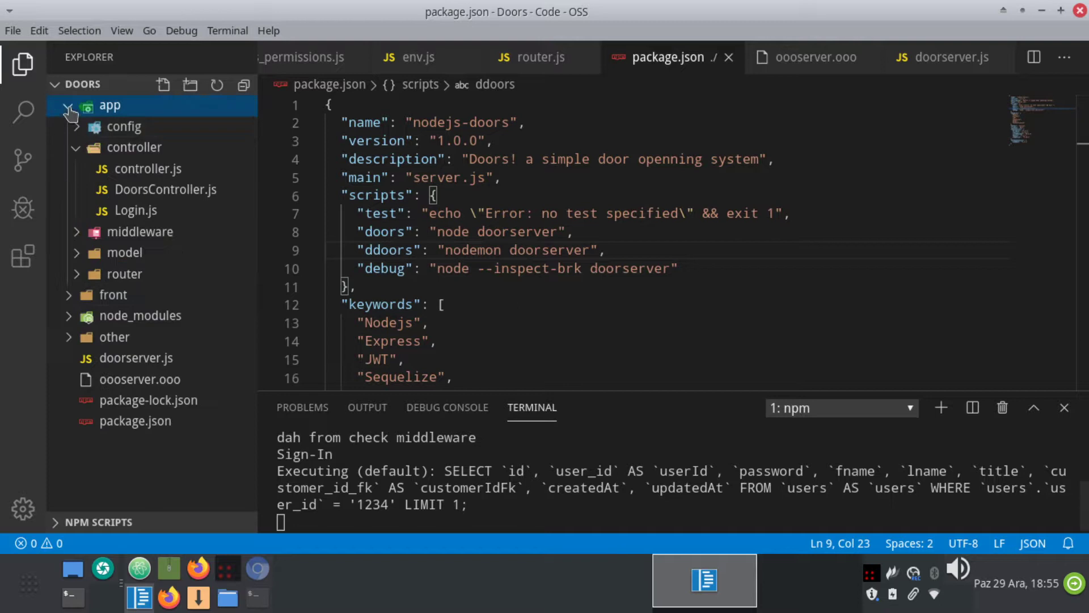
left_click(153, 189)
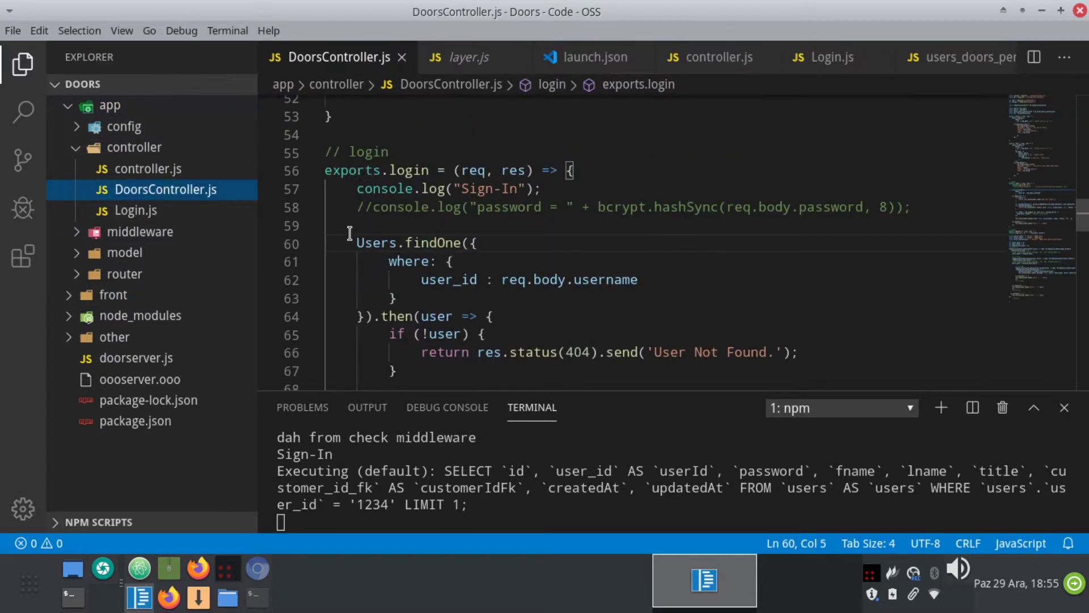
left_click(267, 245)
left_click(267, 316)
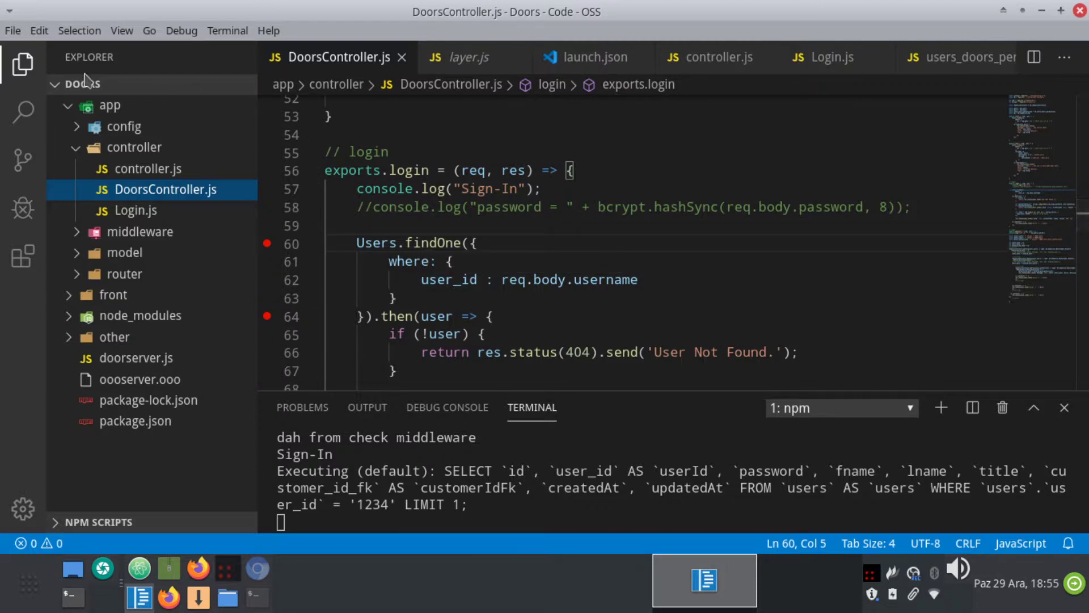
Attempt Debug > Start Debugging, then kill the running npm server with Ctrl+C in the terminal.
left_click(181, 31)
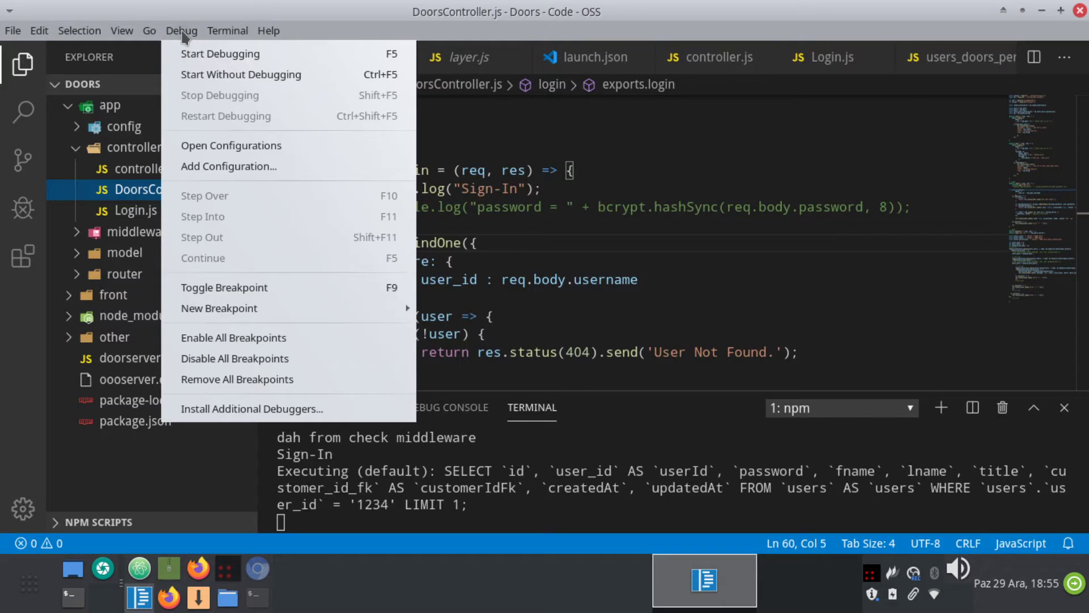
left_click(204, 55)
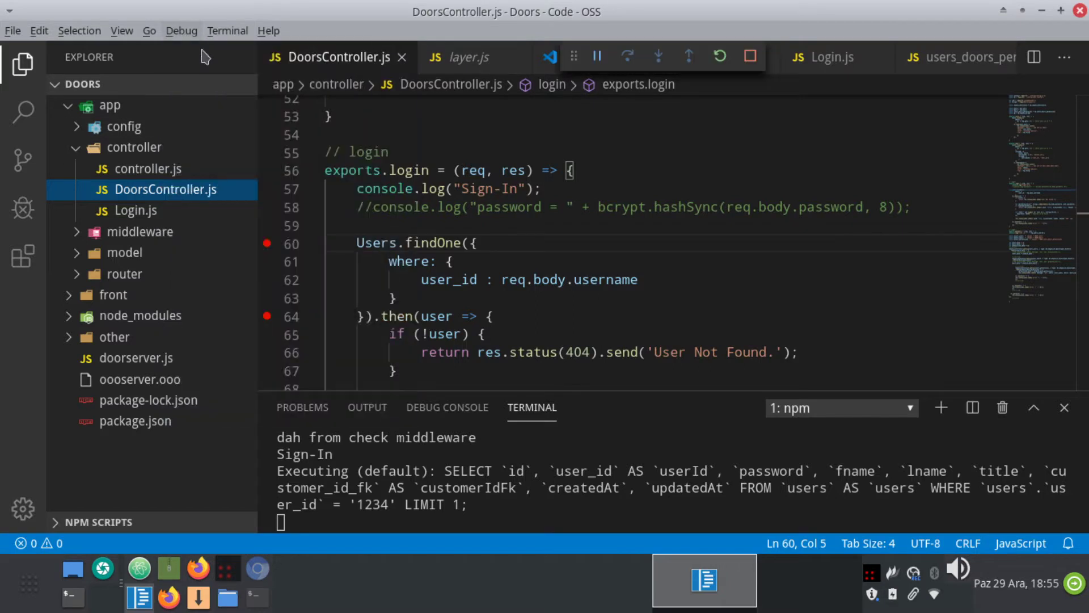
key("Delete")
key("Delete")
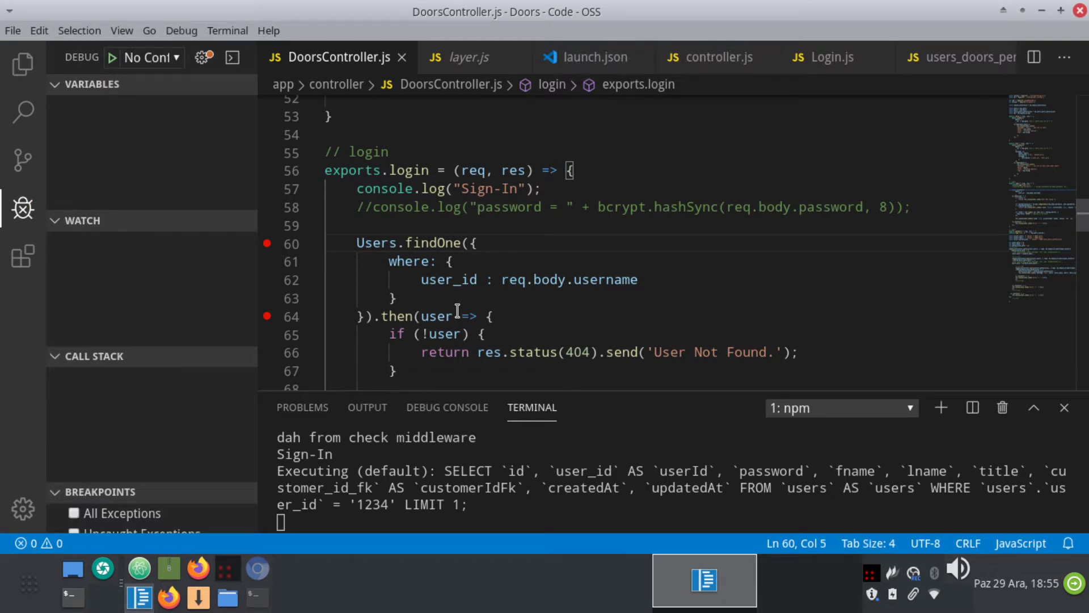
left_click(447, 407)
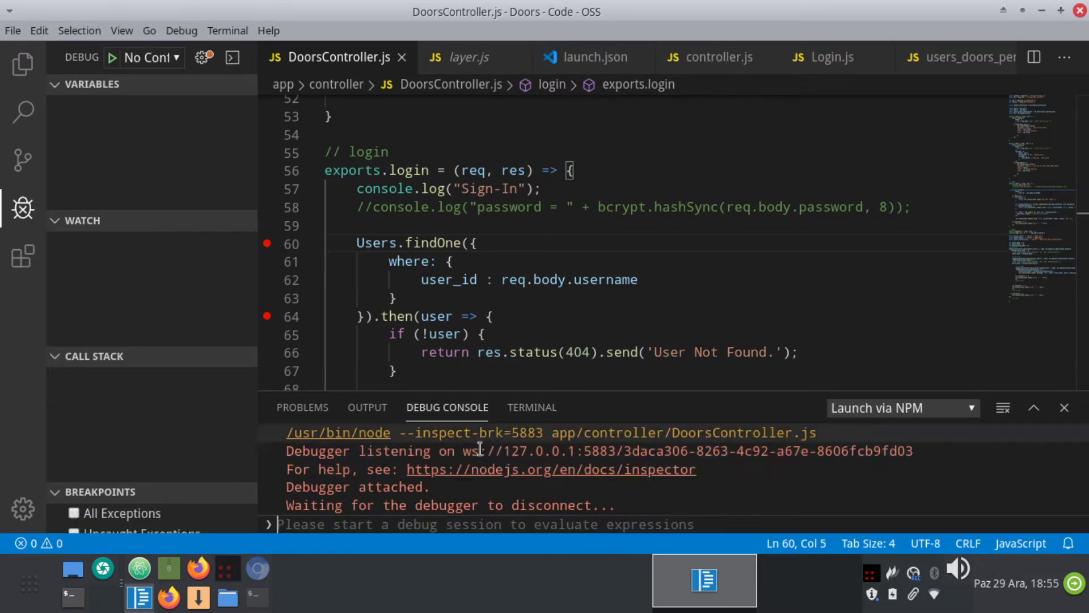
left_click(531, 407)
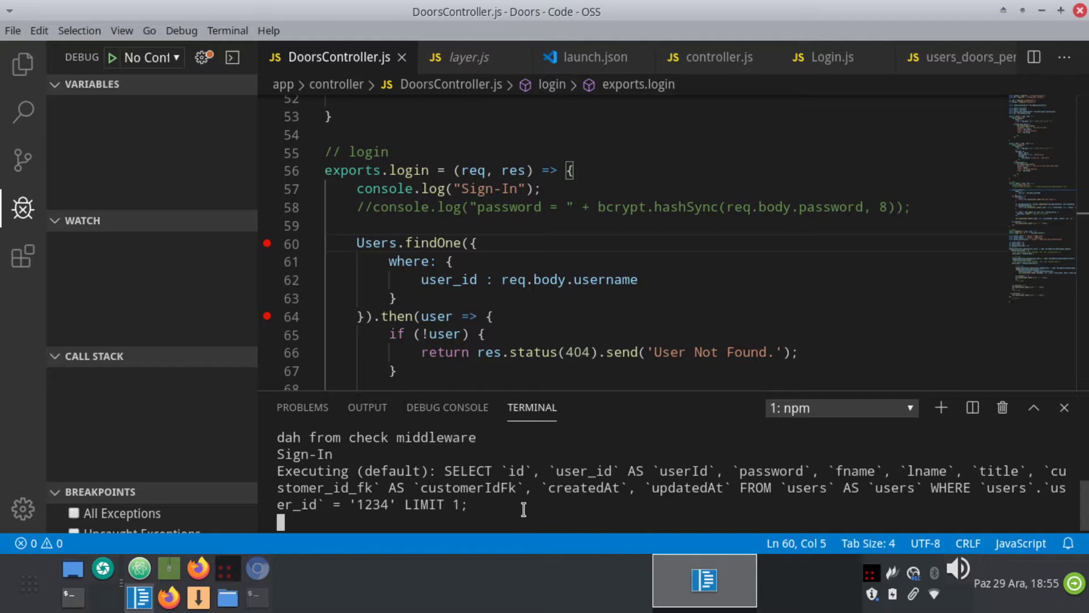
key("ctrl+c")
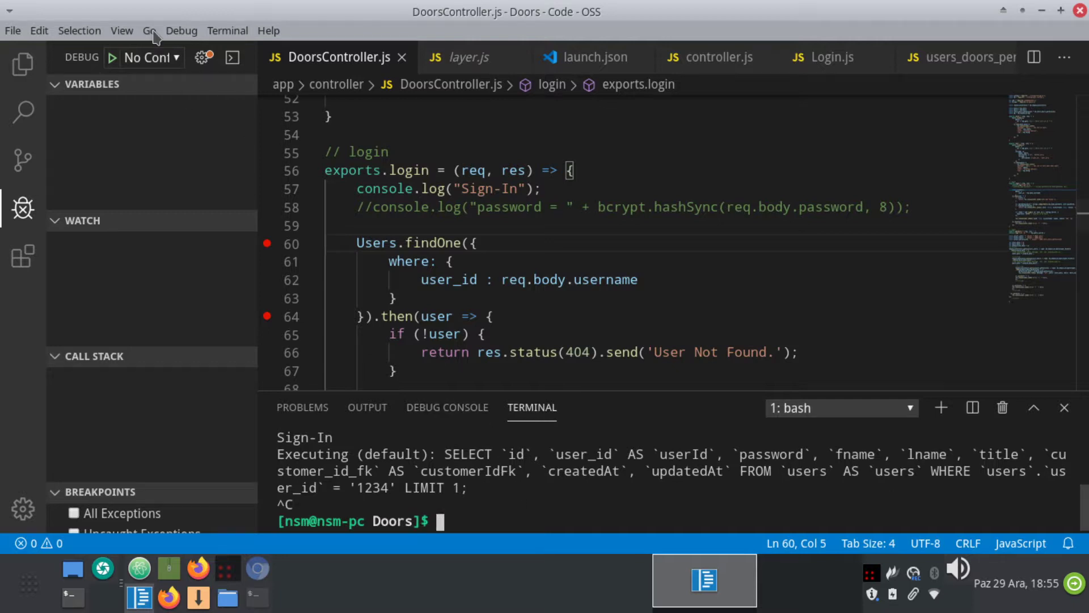
Try starting a debugging session again from the Debug menu and the Run view.
left_click(183, 31)
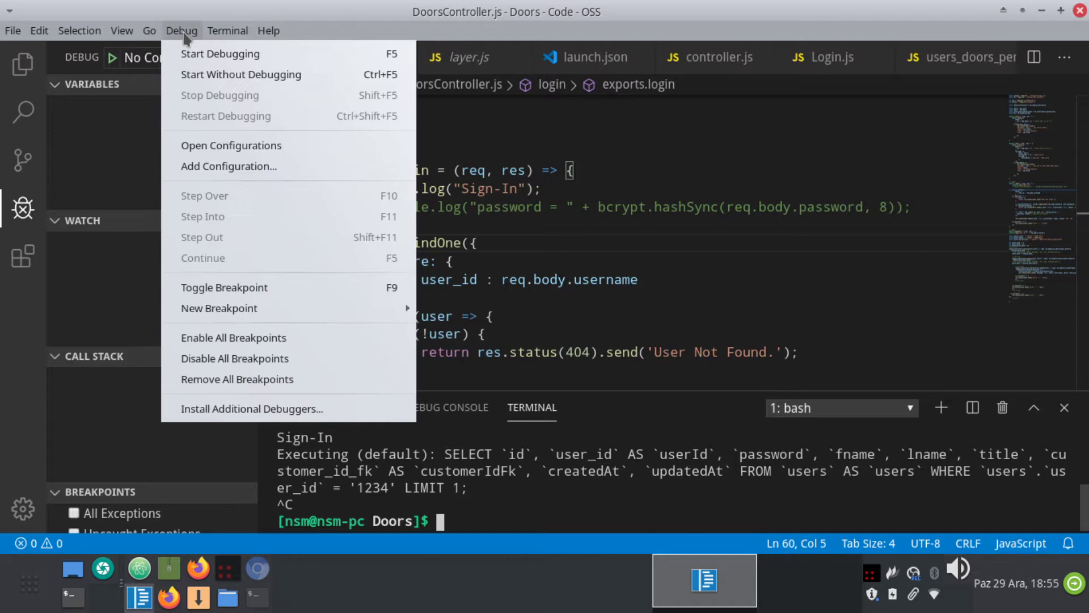
left_click(220, 54)
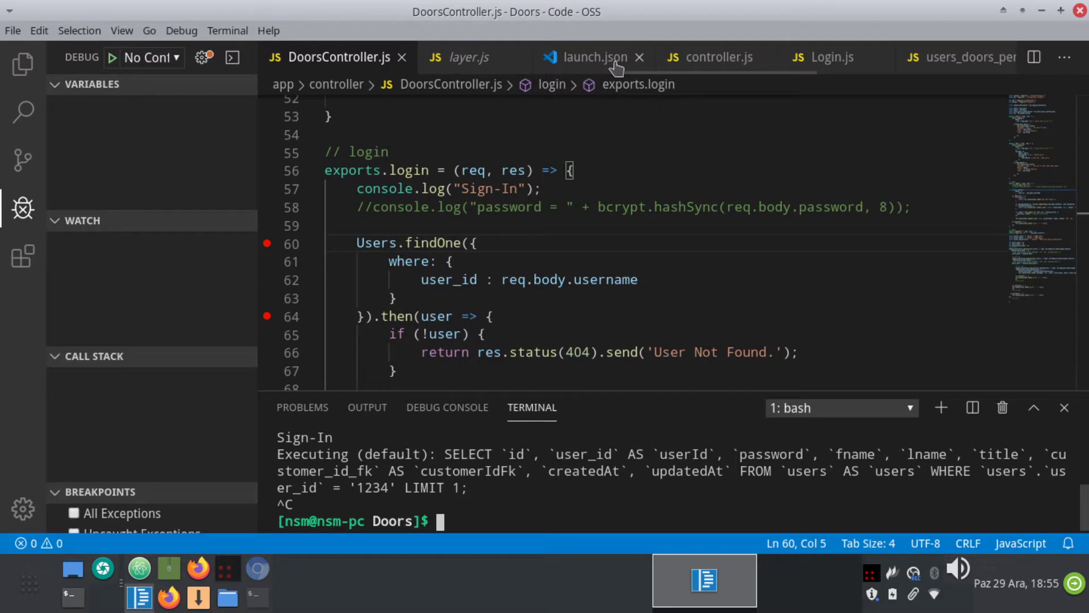
mouse_move(112, 56)
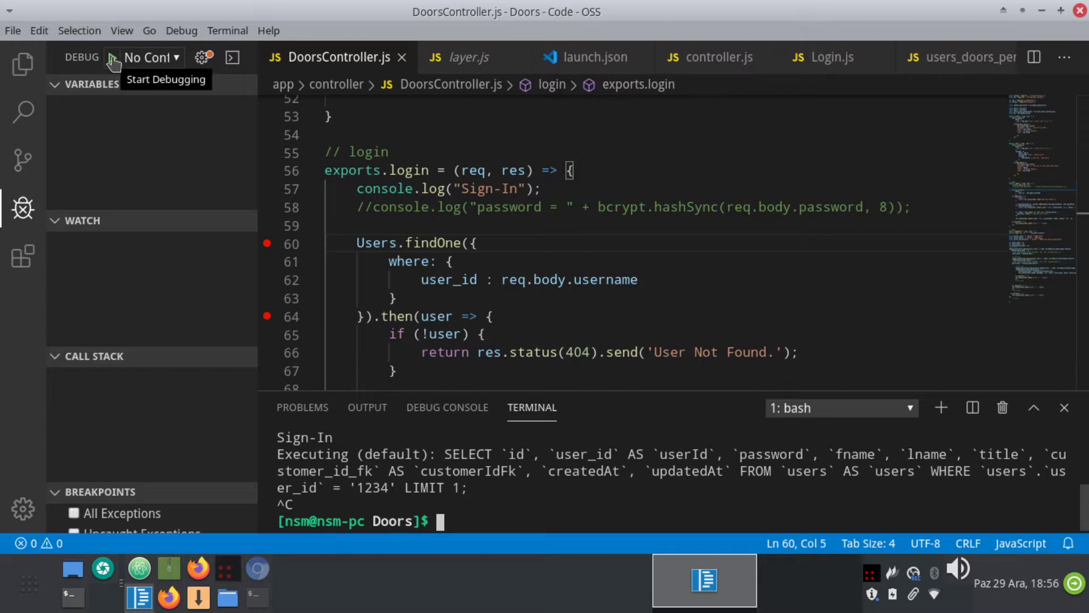
left_click(113, 58)
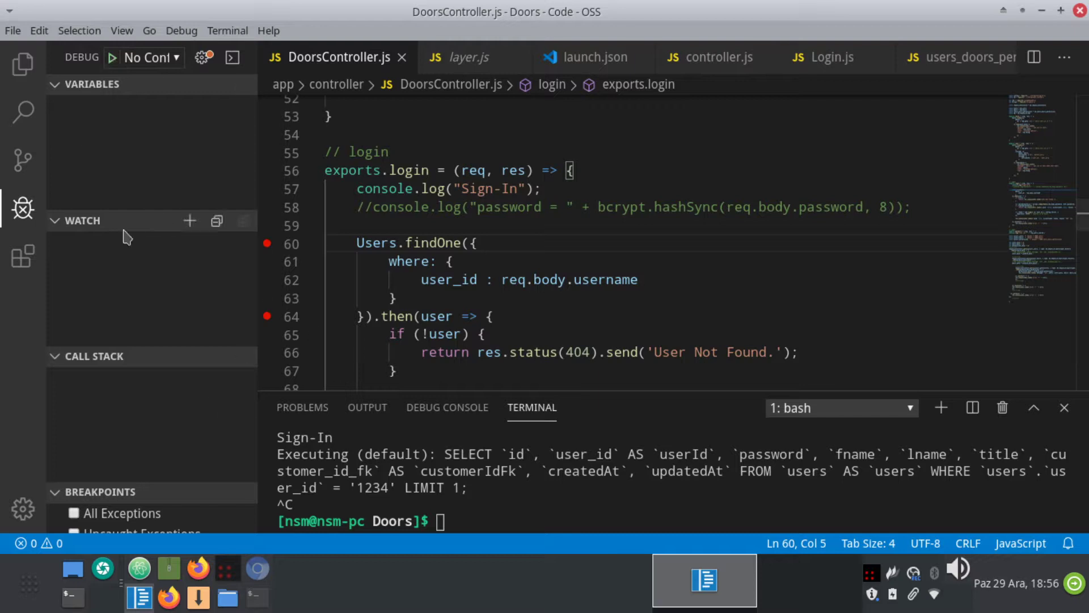
Collapse the app folder and use Debug > Add Configuration to generate .vscode/launch.json.
left_click(23, 64)
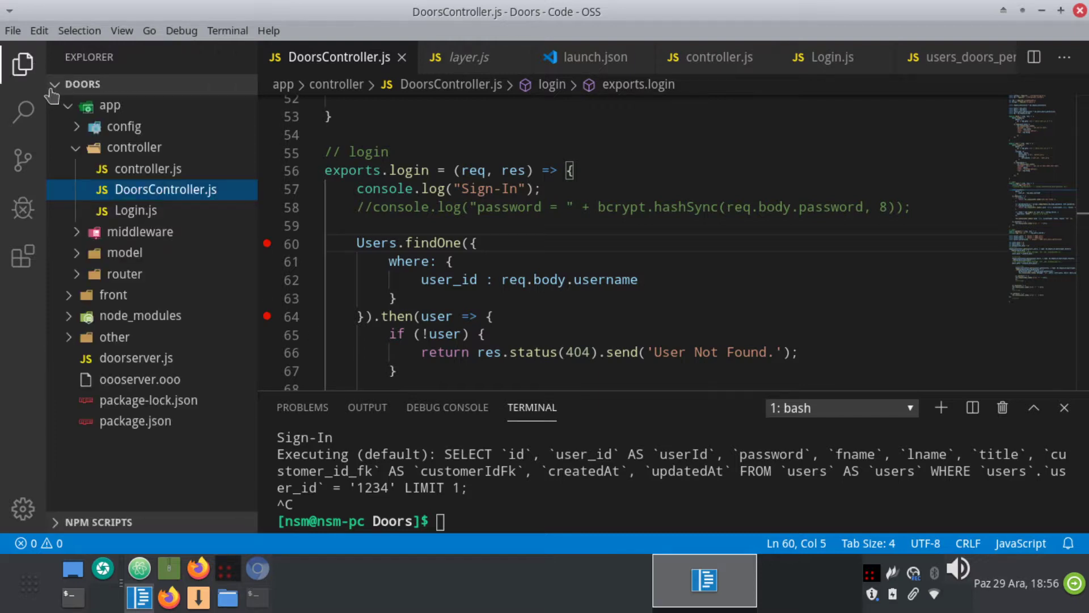
left_click(68, 111)
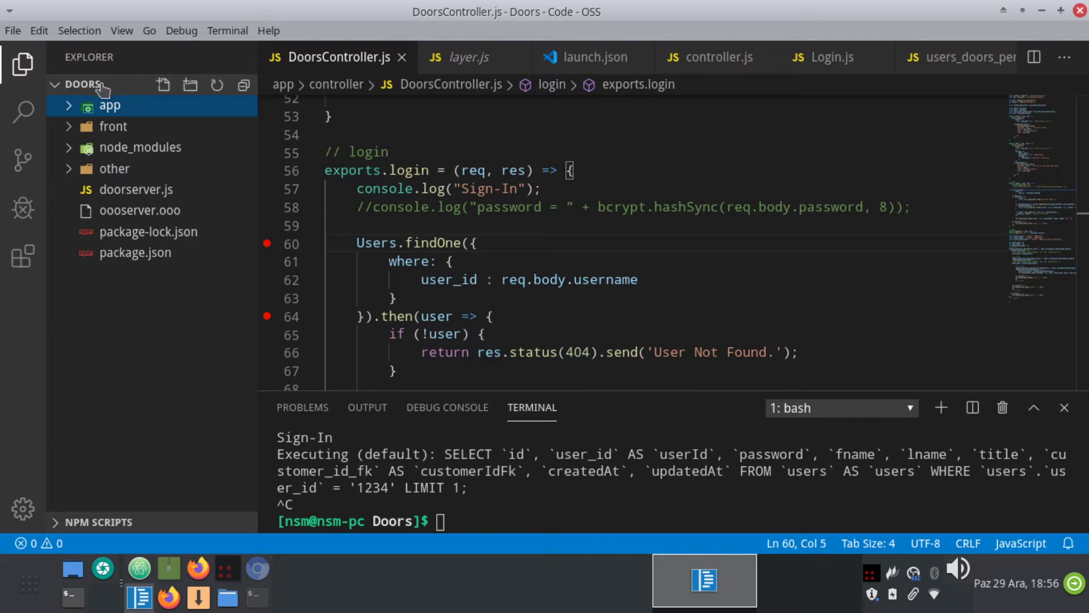
left_click(181, 31)
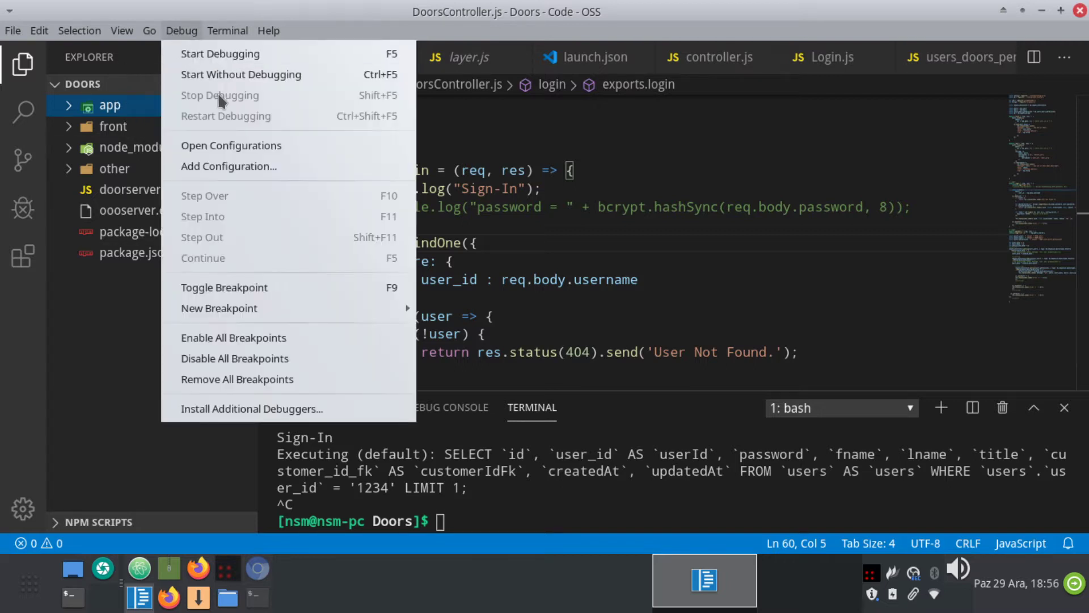
left_click(229, 166)
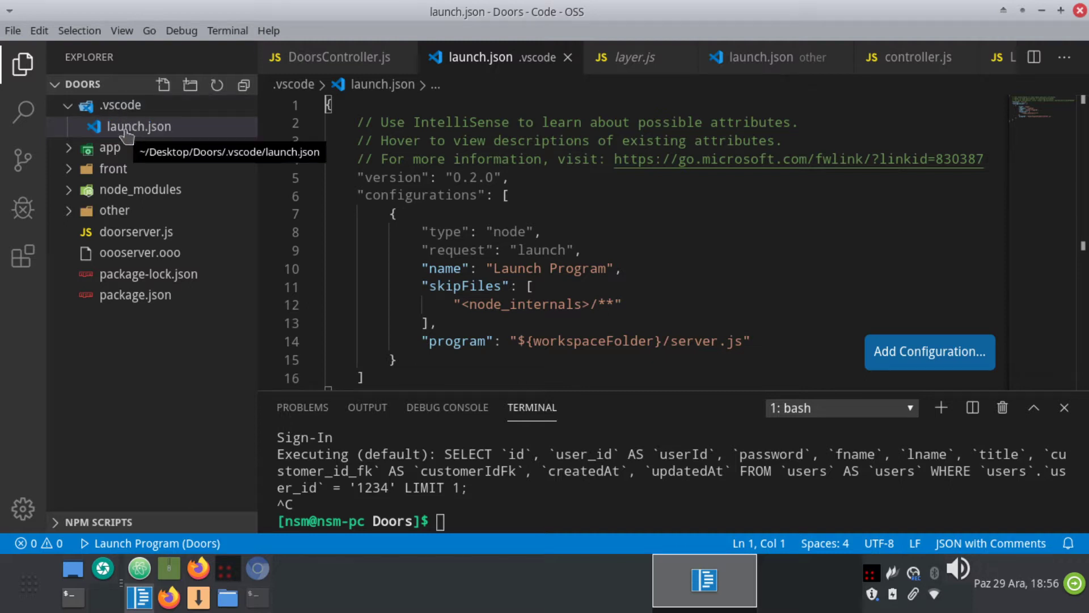
left_click(126, 129)
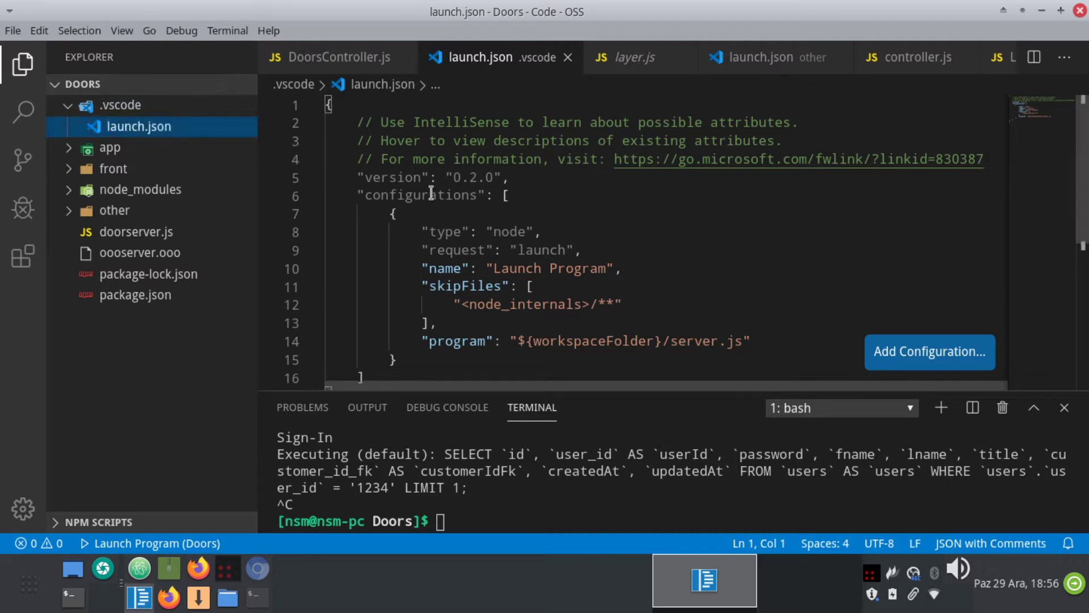
left_click(610, 199)
scroll(644, 244, "down", 3)
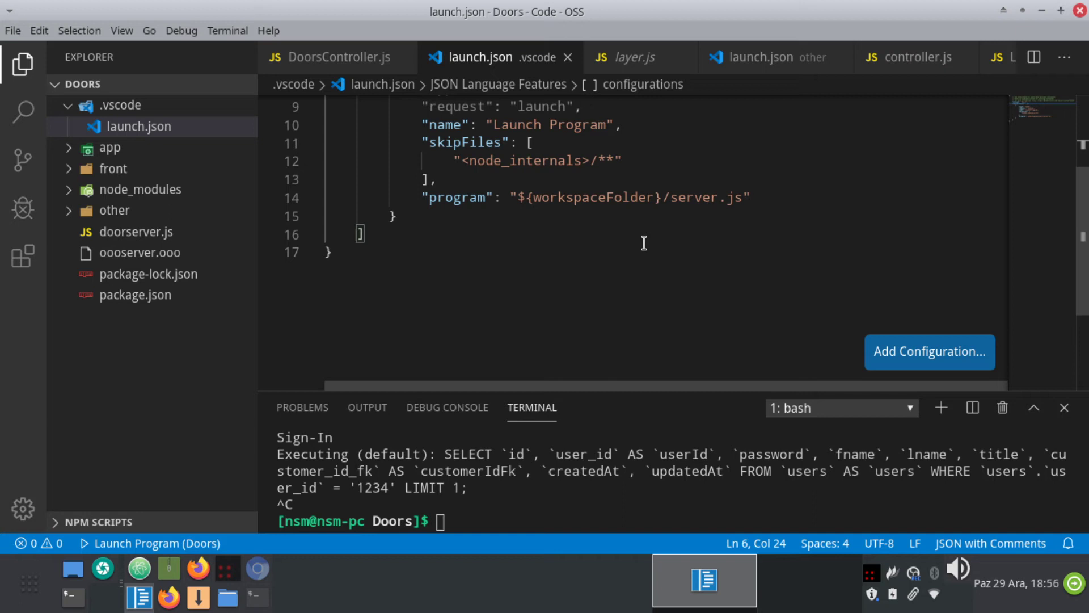
scroll(644, 244, "up", 3)
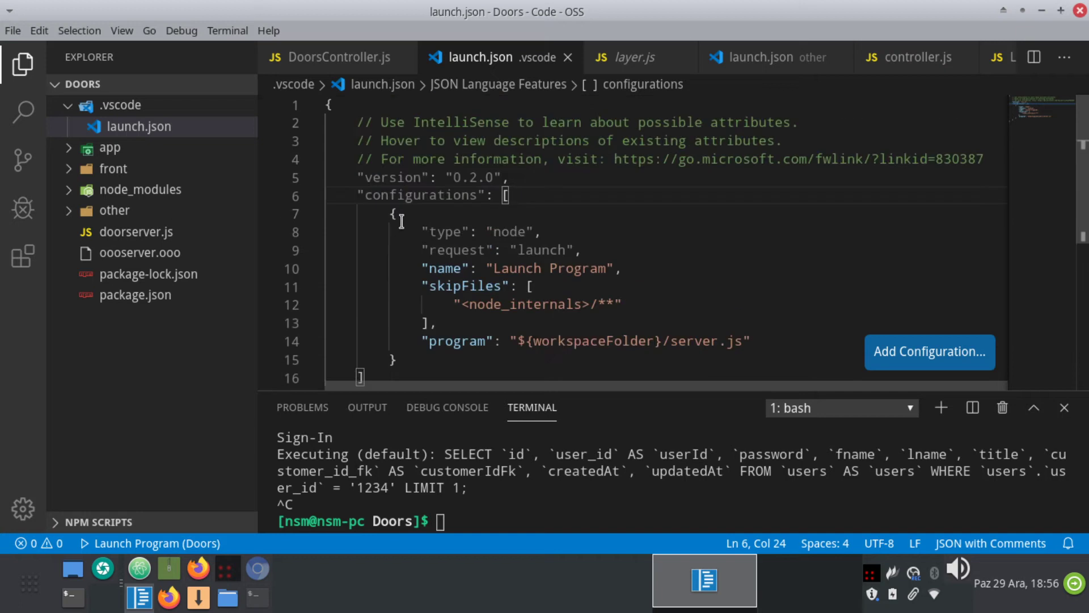
left_click_drag(409, 232, 641, 342)
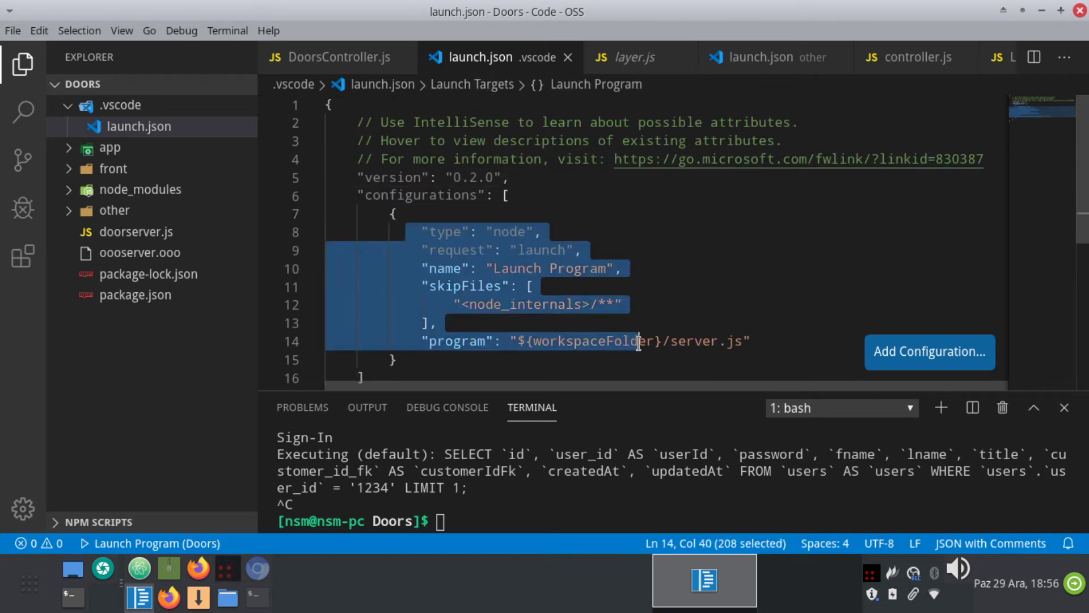
left_click(627, 281)
left_click(497, 268)
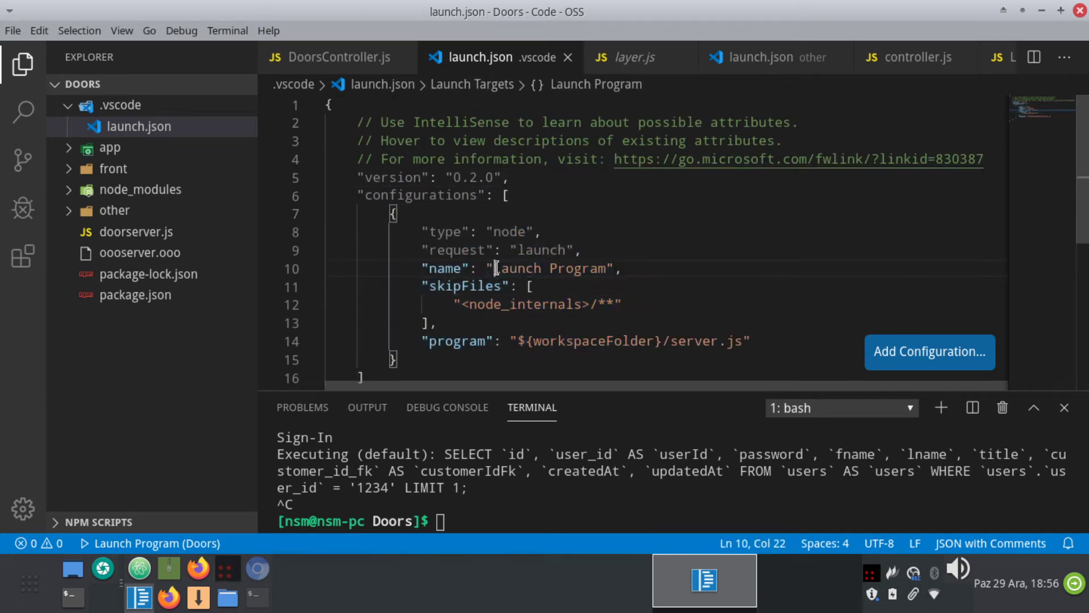
left_click_drag(498, 267, 614, 268)
left_click(637, 268)
mouse_move(128, 295)
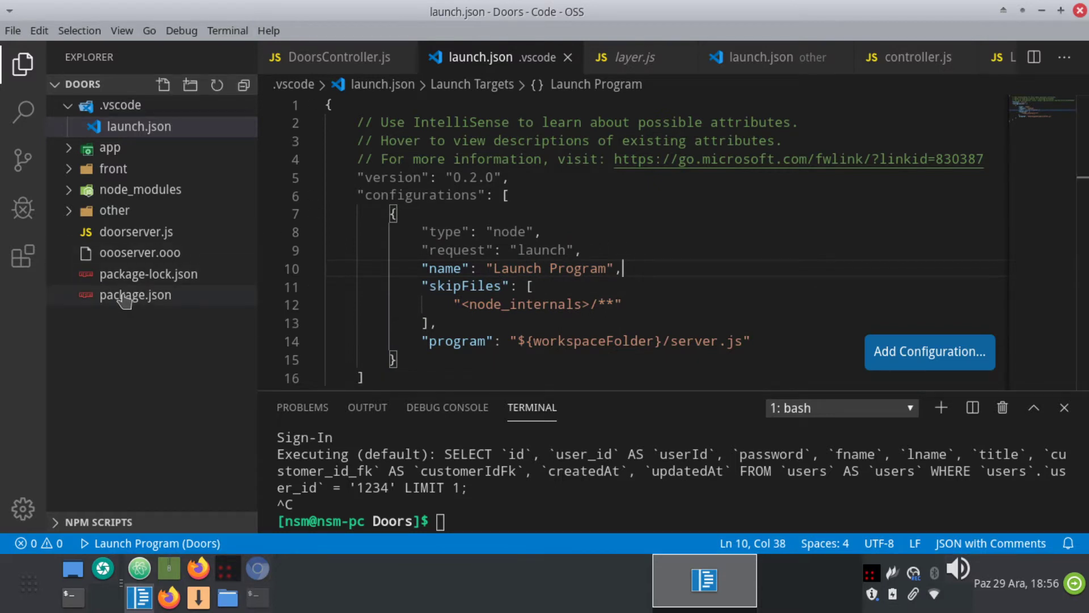
left_click(119, 295)
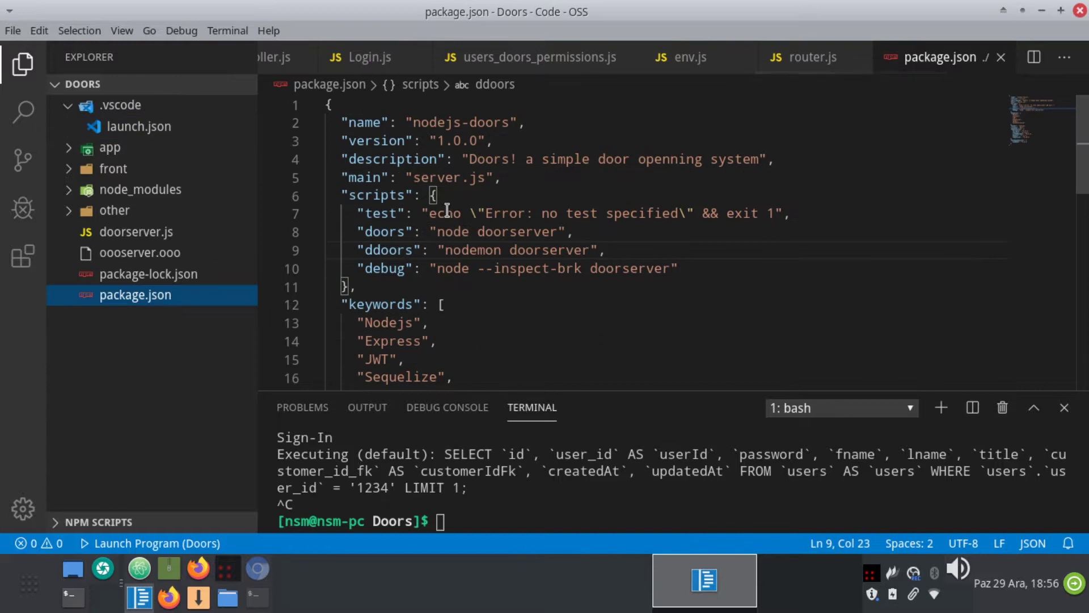
double_click(361, 195)
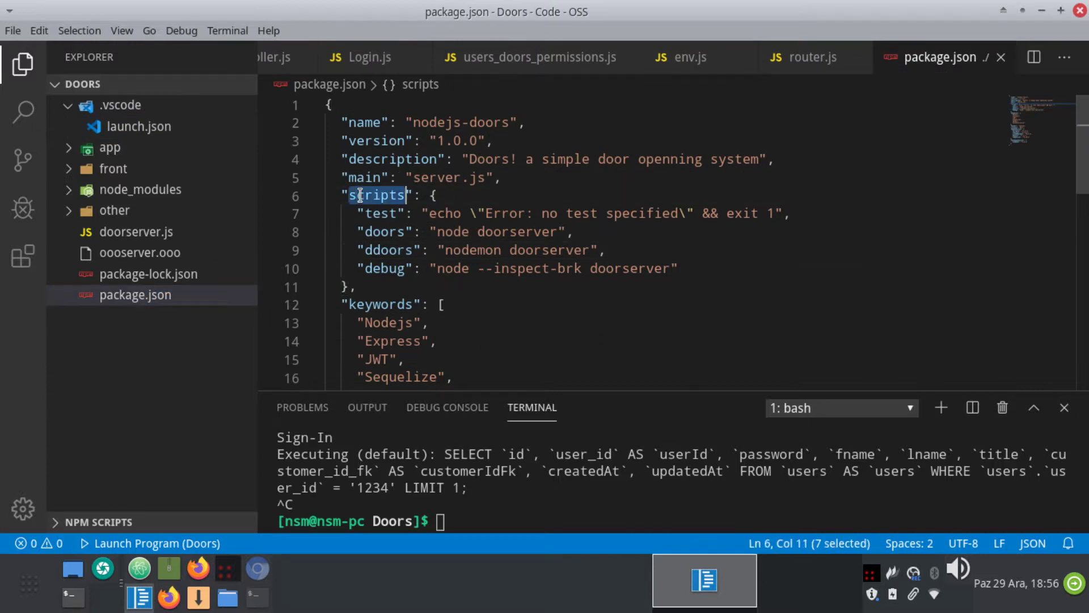
left_click(125, 300)
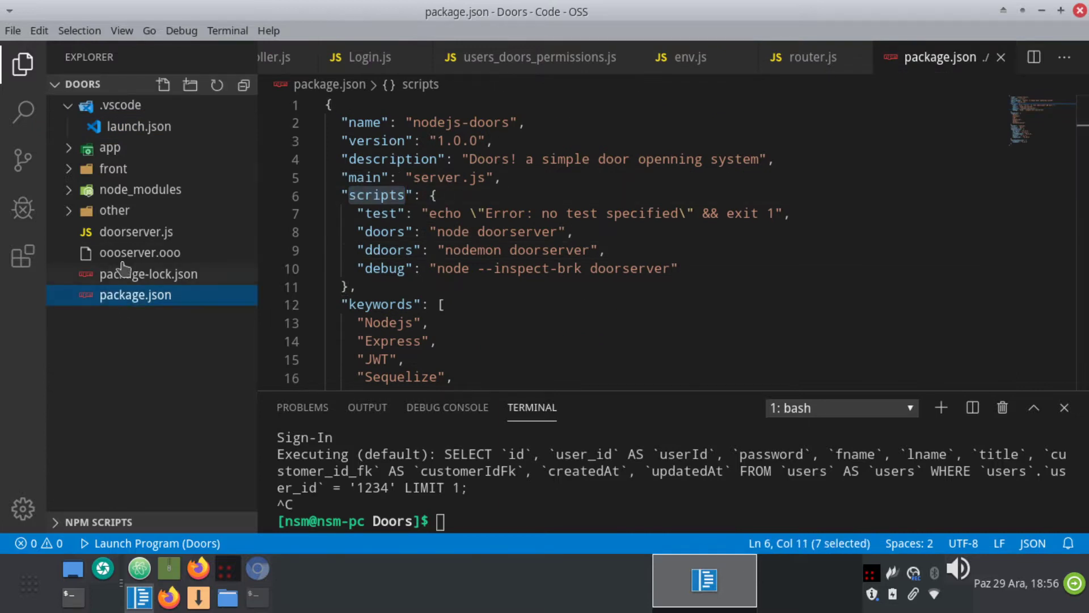
left_click(148, 129)
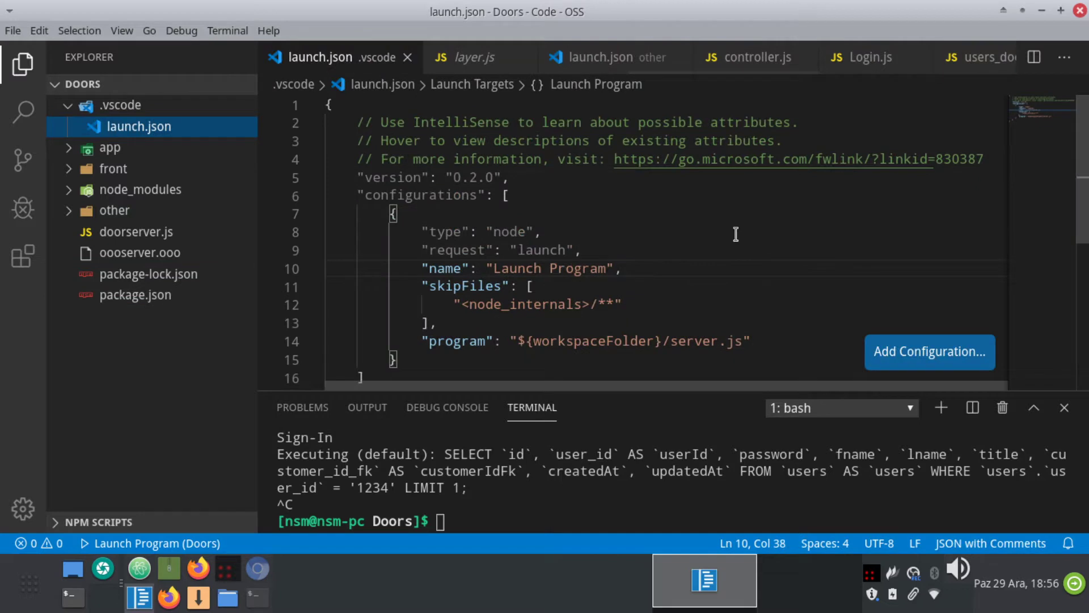
Insert the Launch via NPM template, rename it 'myconfig' running npm run-script debug on port 9229, and save.
left_click(916, 352)
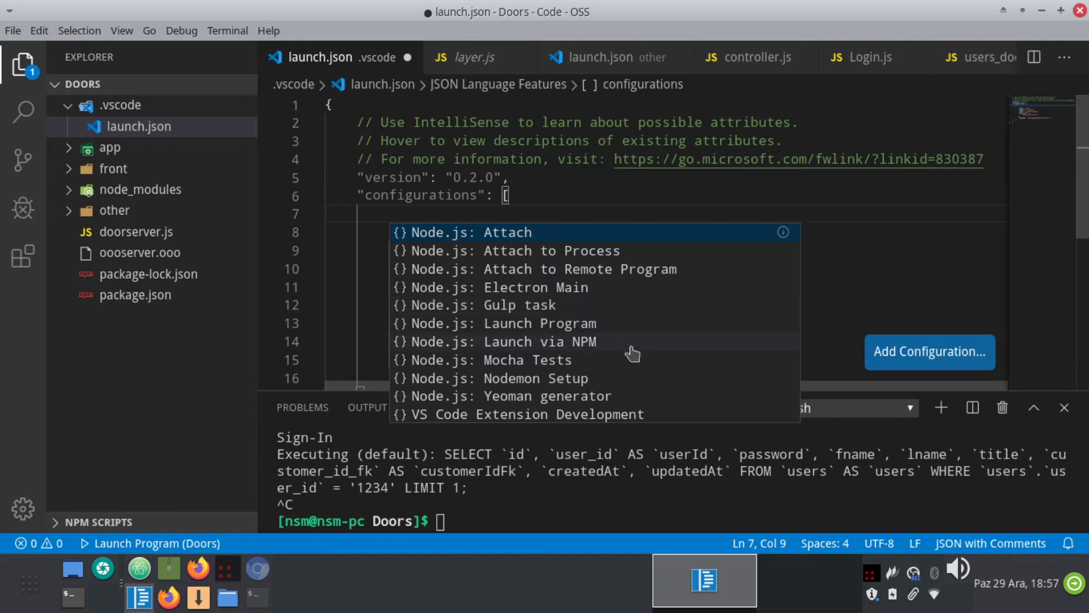
left_click(502, 345)
scroll(602, 264, "down", 3)
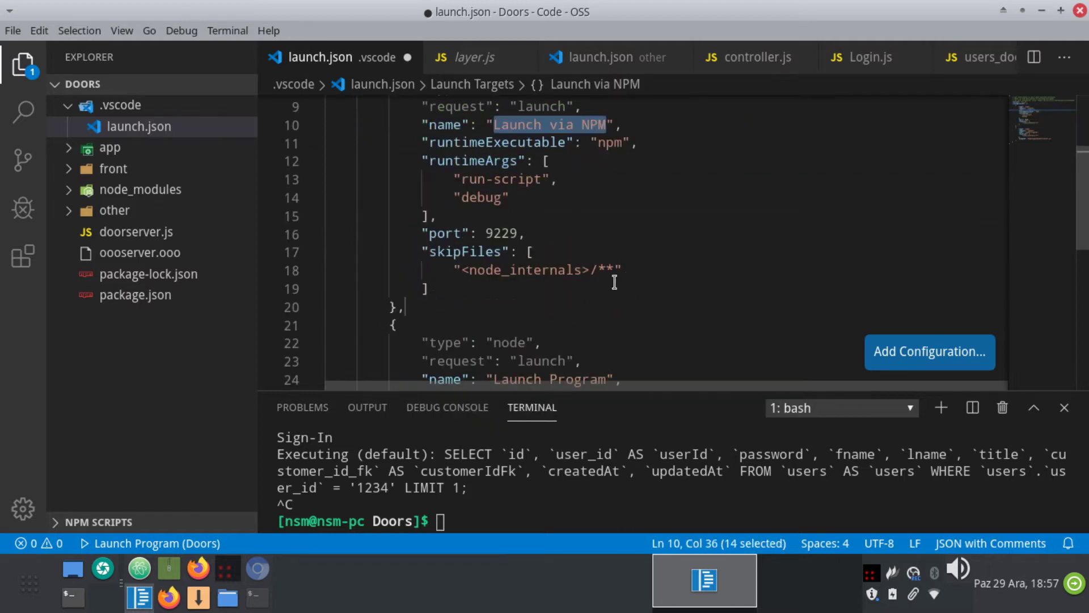
scroll(603, 273, "up", 1)
left_click(578, 172)
key("Right")
key("Right")
key("Right")
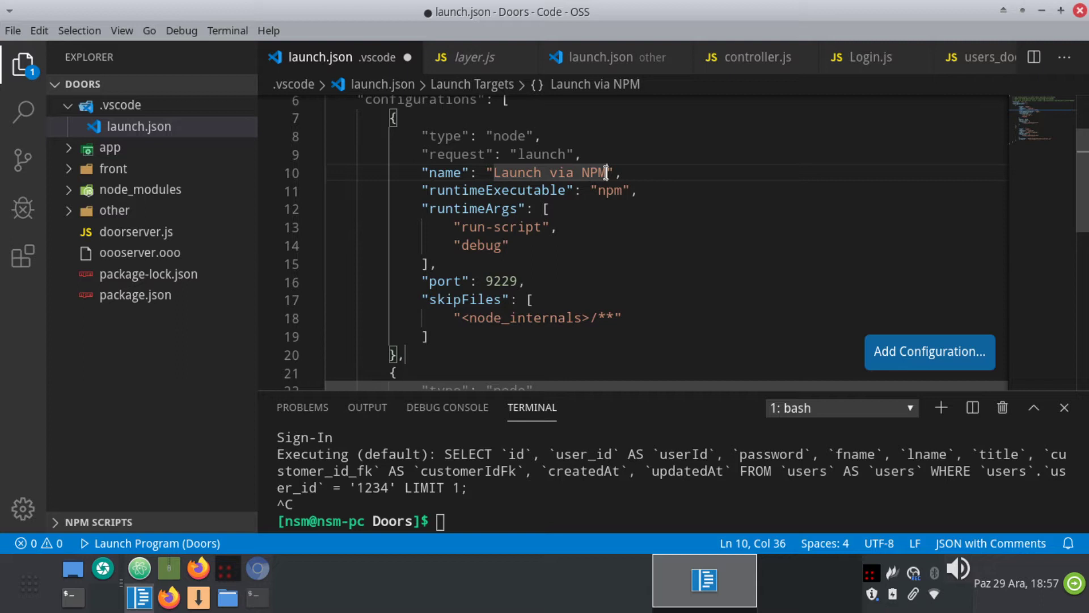
key("BackSpace")
key("BackSpace")
key("BackSpace")
key("BackSpace")
key("BackSpace")
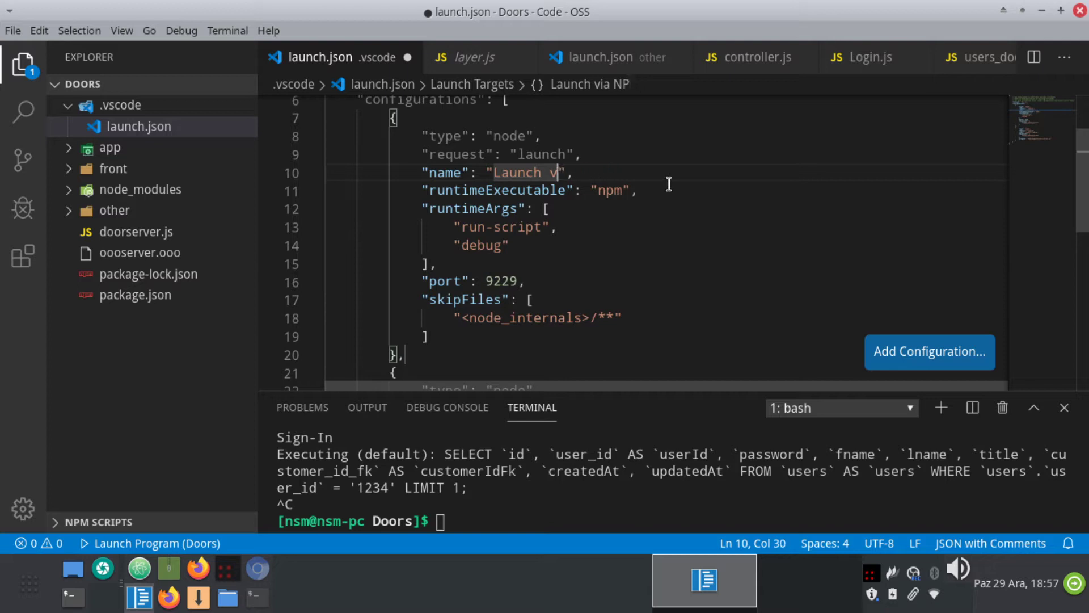
key("BackSpace")
key("BackSpace")
key("BackSpace")
key("BackSpace")
key("BackSpace")
key("BackSpace")
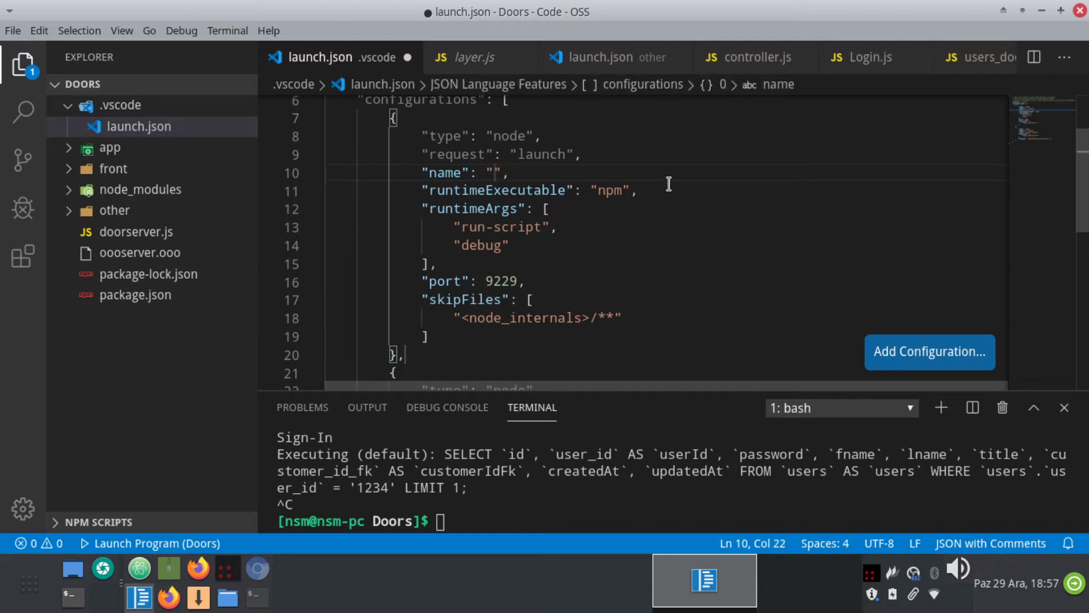
type("myd")
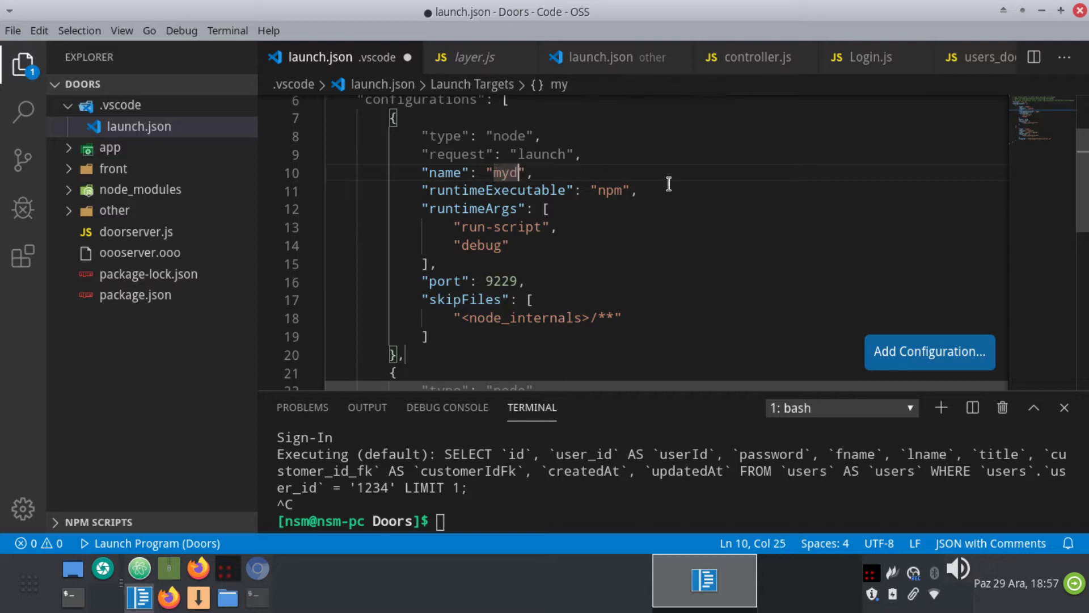
key("BackSpace")
key("BackSpace")
type("config")
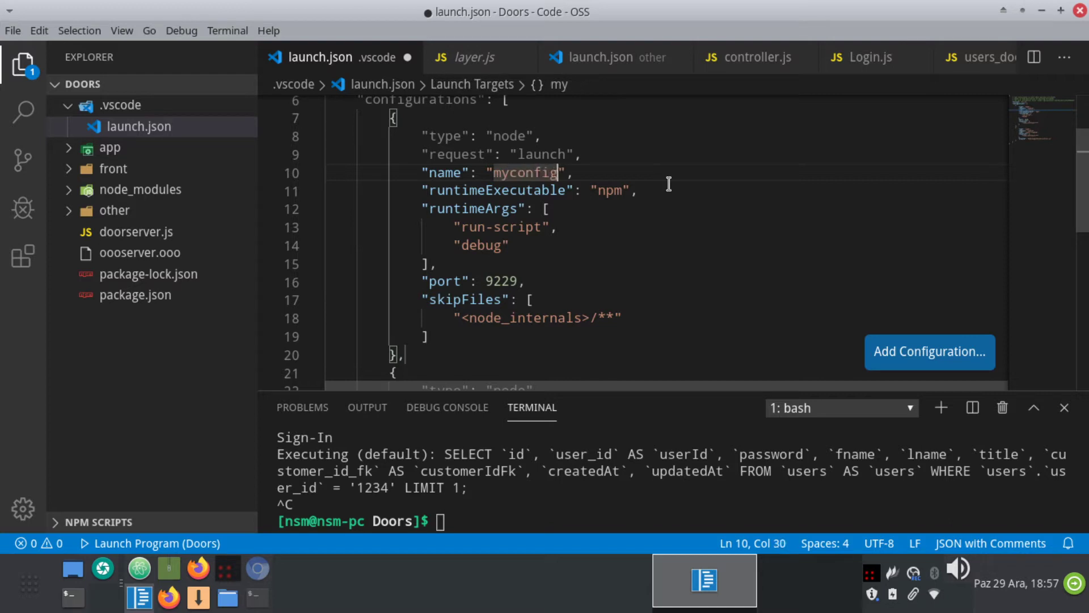
left_click(716, 198)
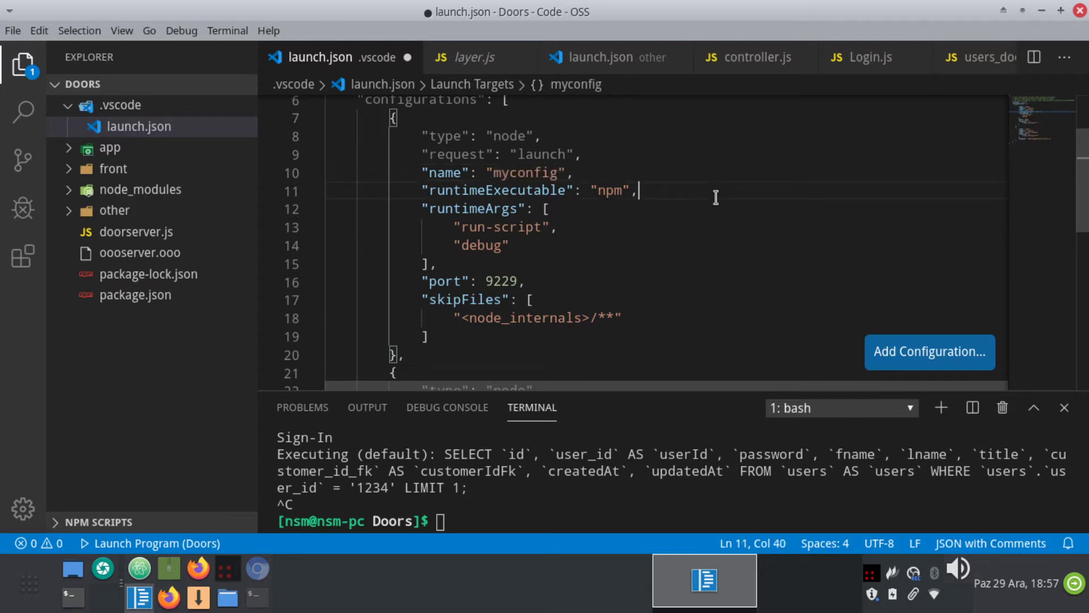
key("ctrl+s")
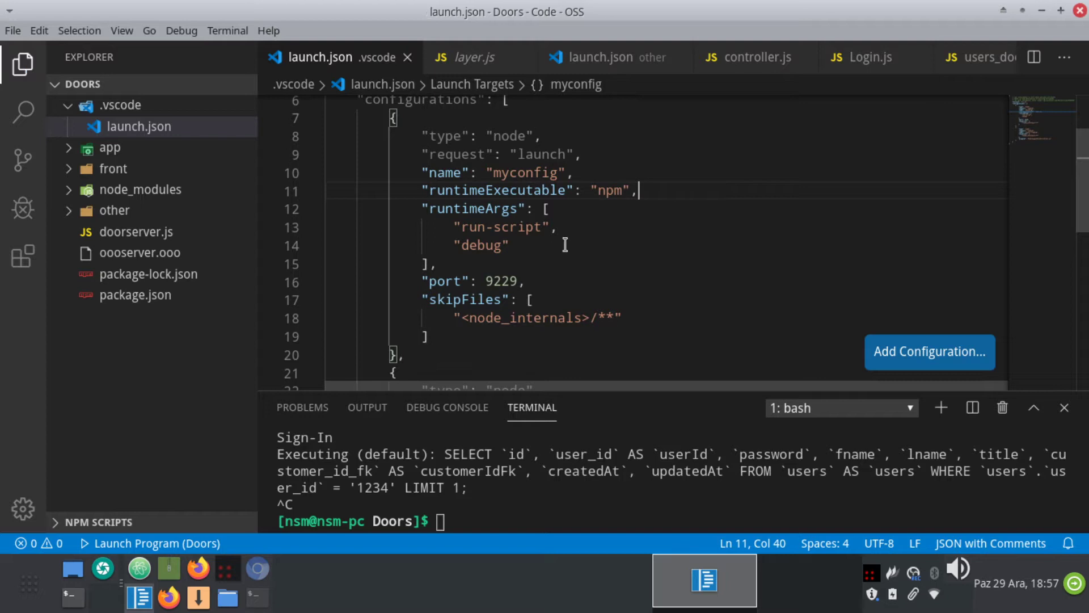
Select myconfig in the Run view's launch dropdown and clear the Debug Console output.
left_click(23, 208)
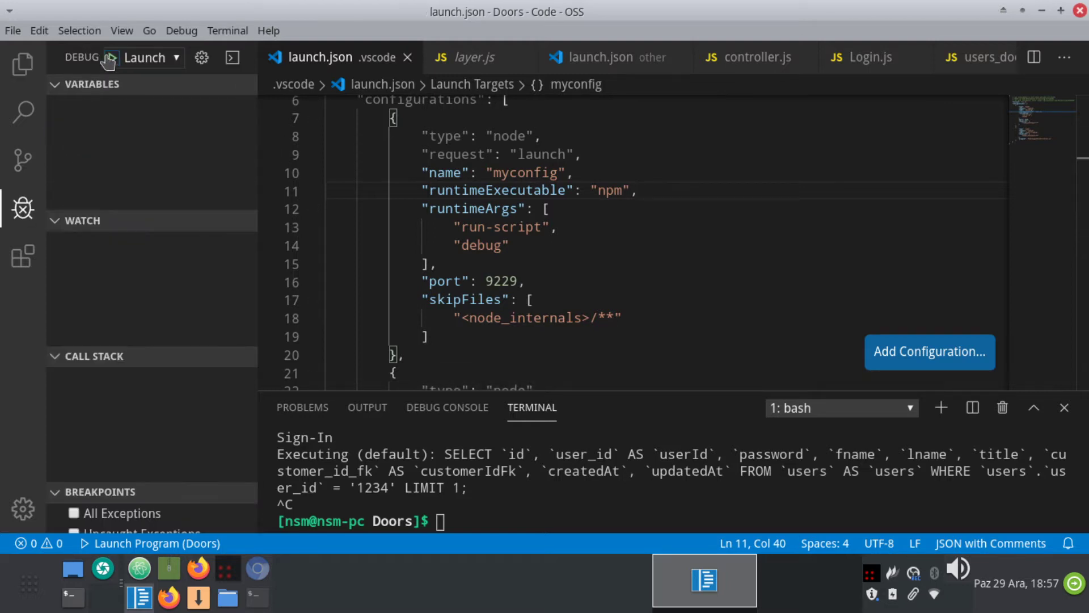
left_click(177, 58)
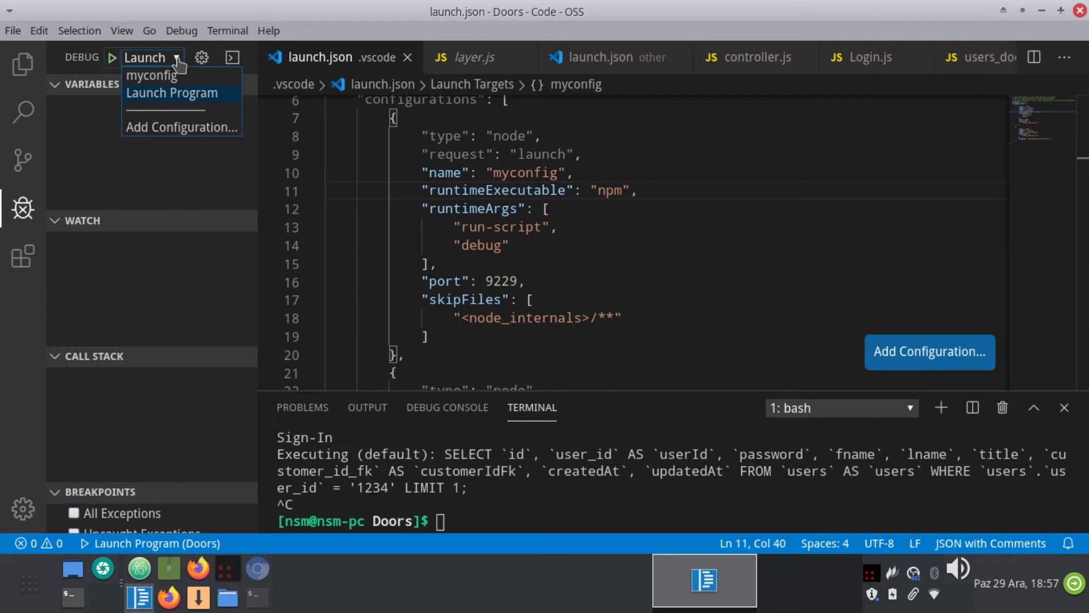
left_click(153, 81)
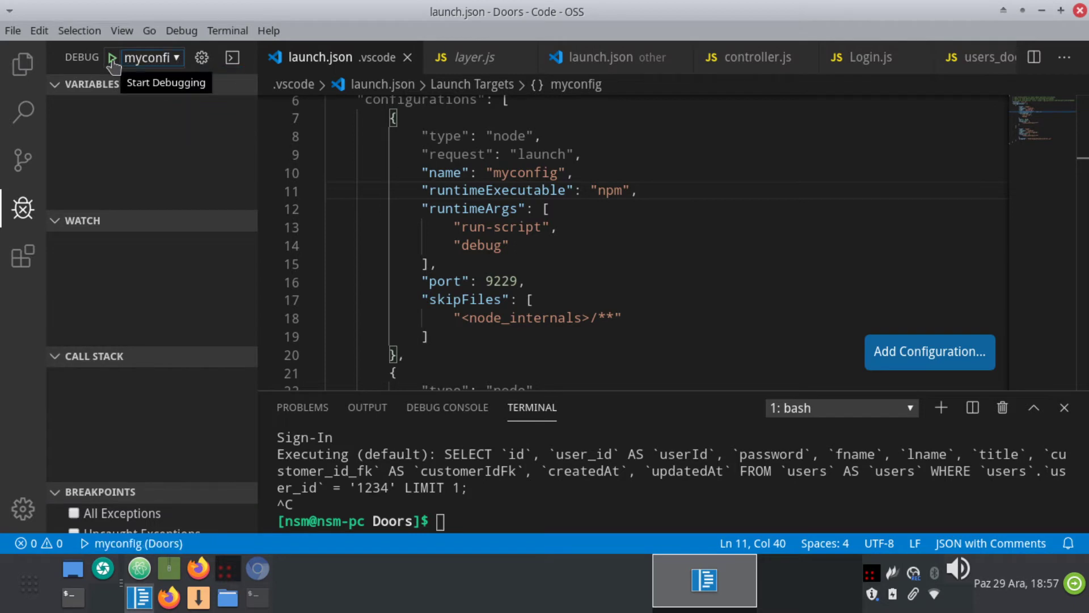
left_click(496, 520)
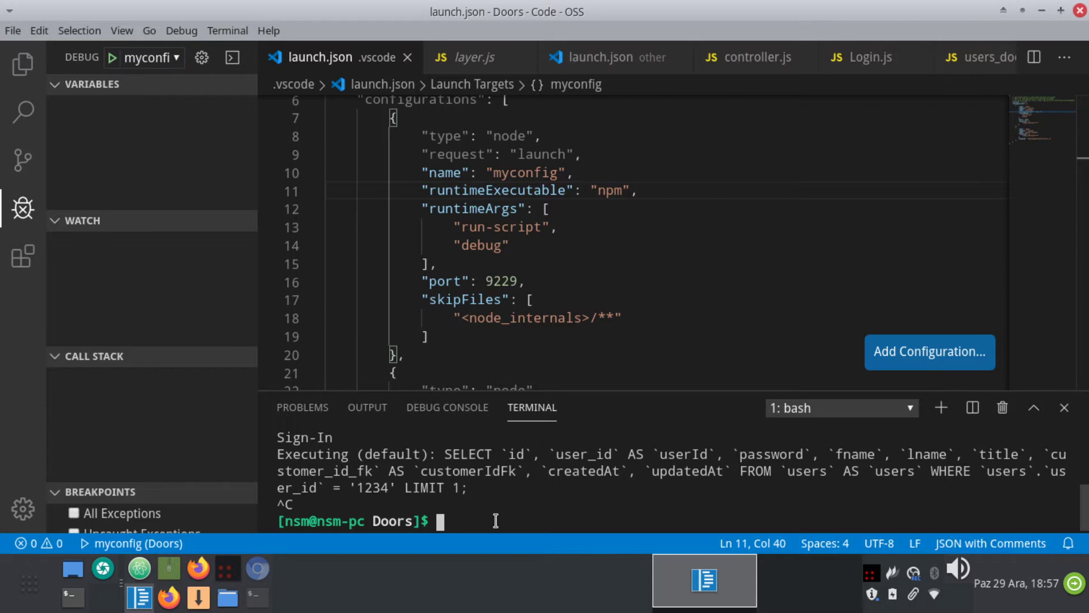
left_click(451, 406)
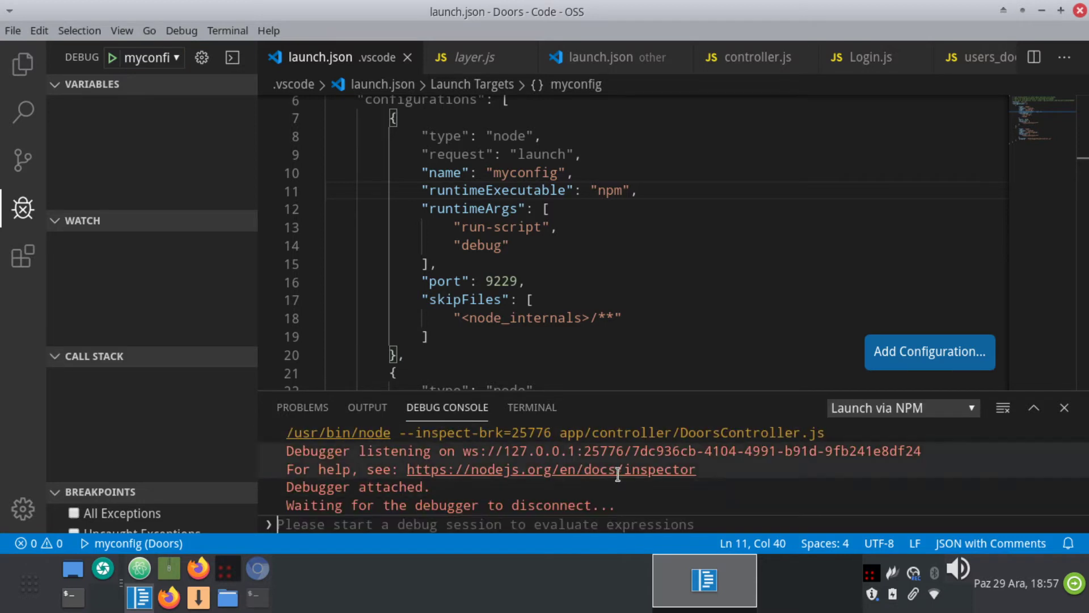
right_click(620, 394)
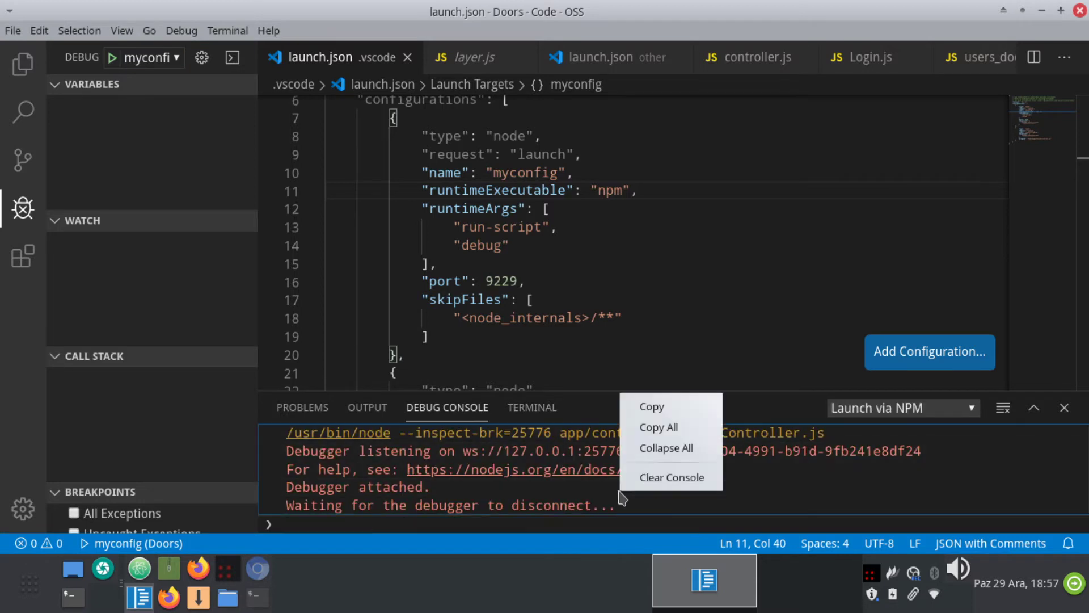
left_click(671, 477)
right_click(462, 460)
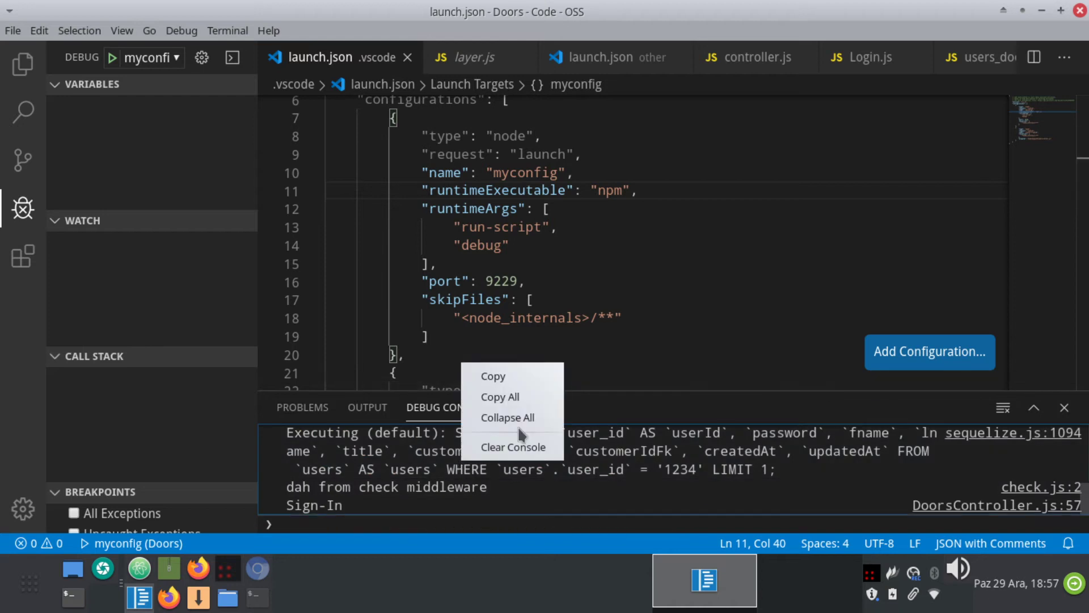
left_click(528, 449)
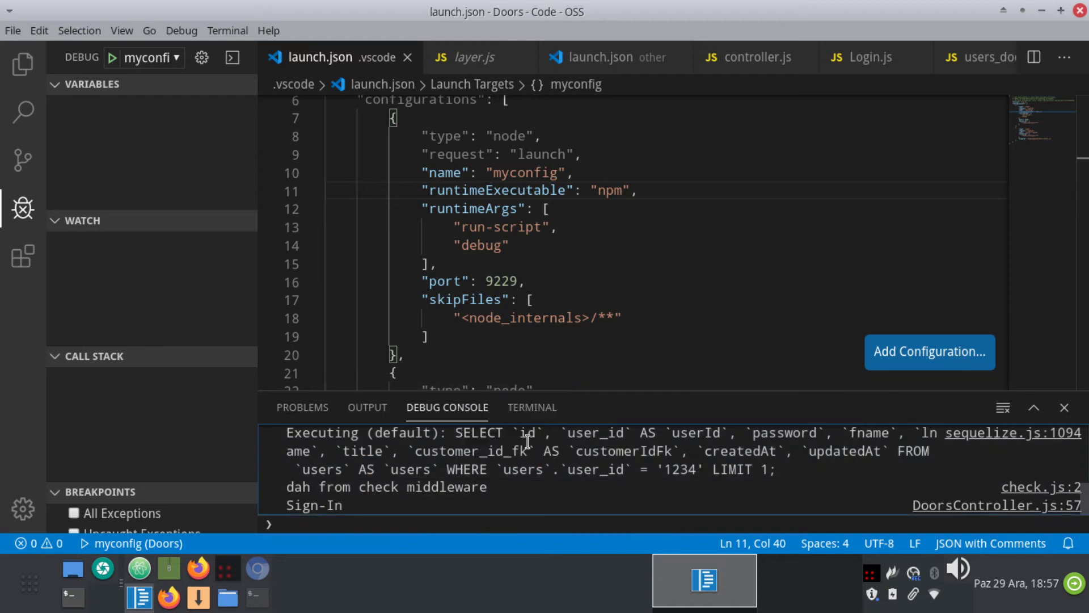
Start debugging with myconfig so the debugger attaches and the app listens on port 8080.
left_click(113, 58)
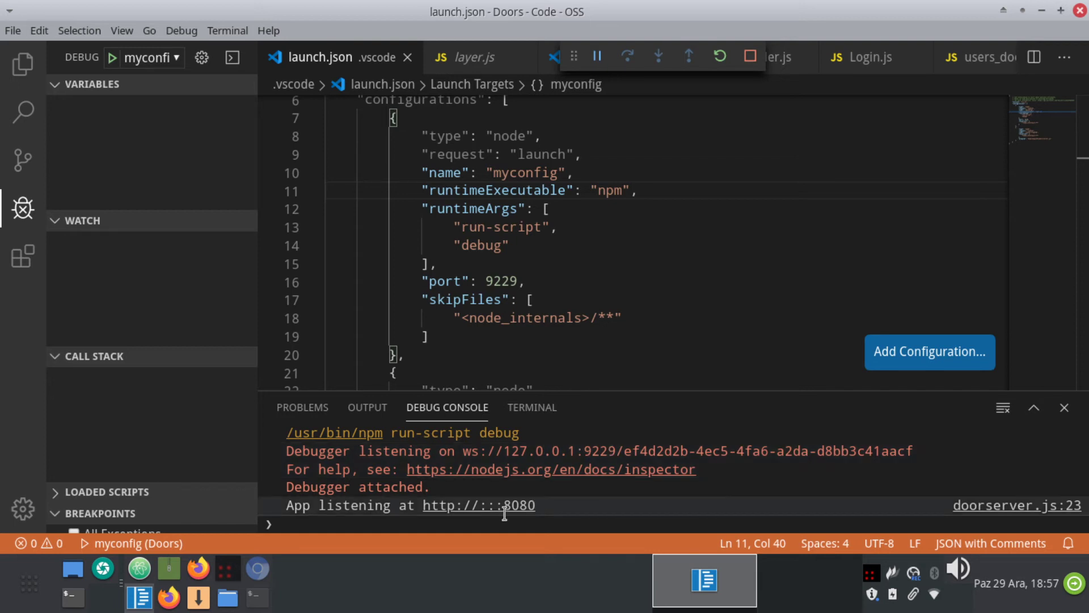
left_click(549, 506)
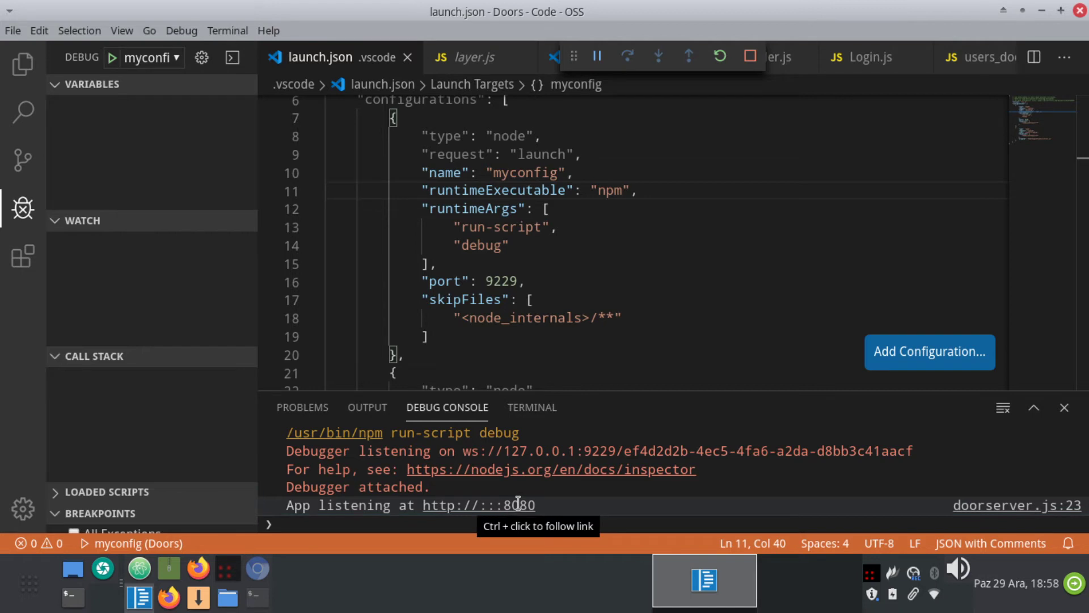
Reopen DoorsController.js at the breakpointed login function, then bring the Firefox login page forward.
left_click(22, 65)
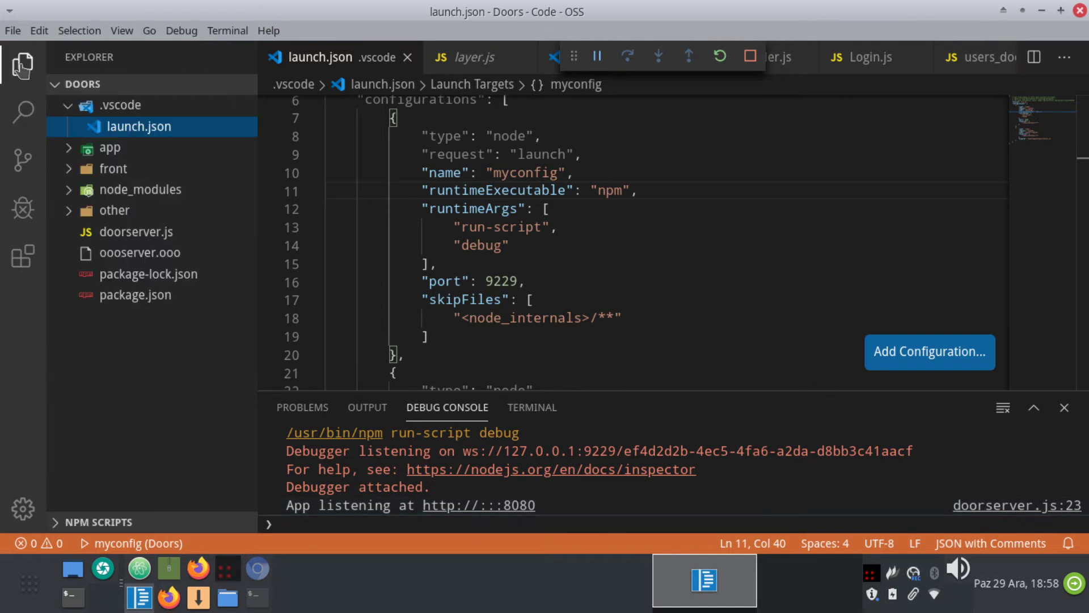
left_click(71, 153)
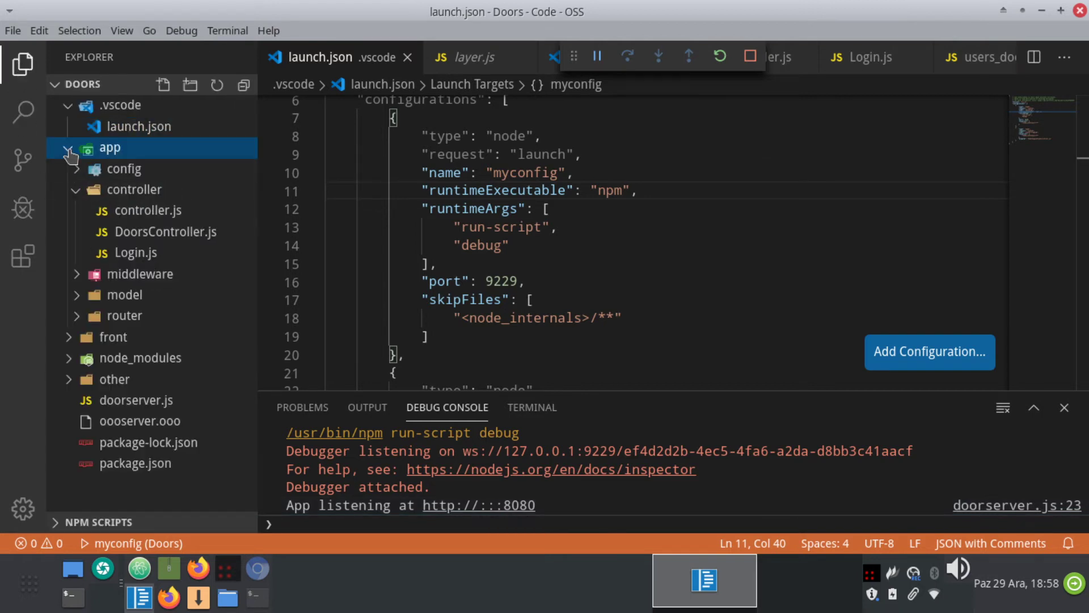
left_click(162, 231)
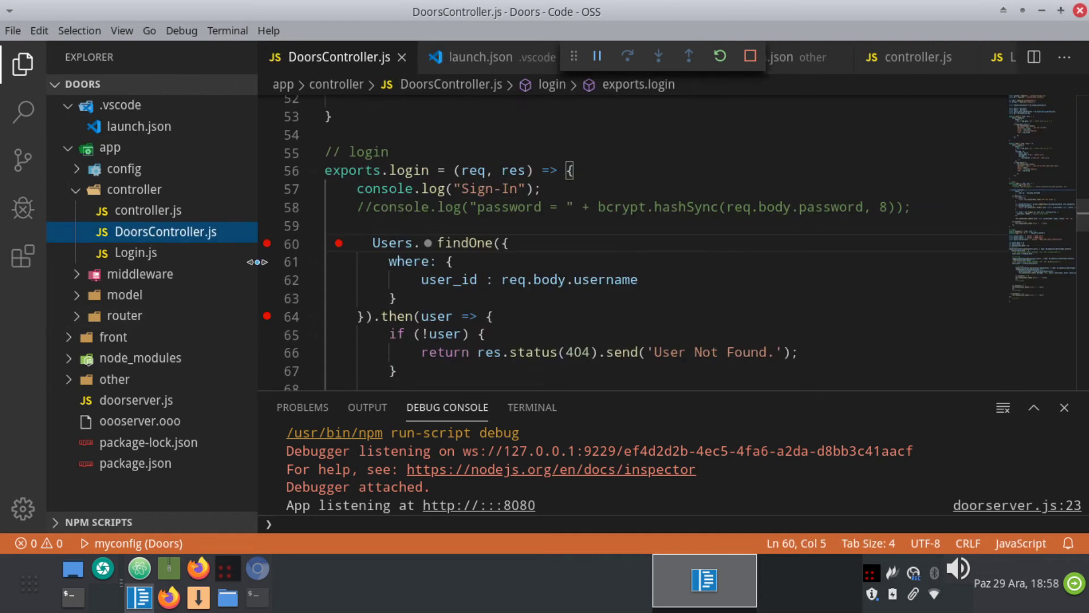
left_click(167, 598)
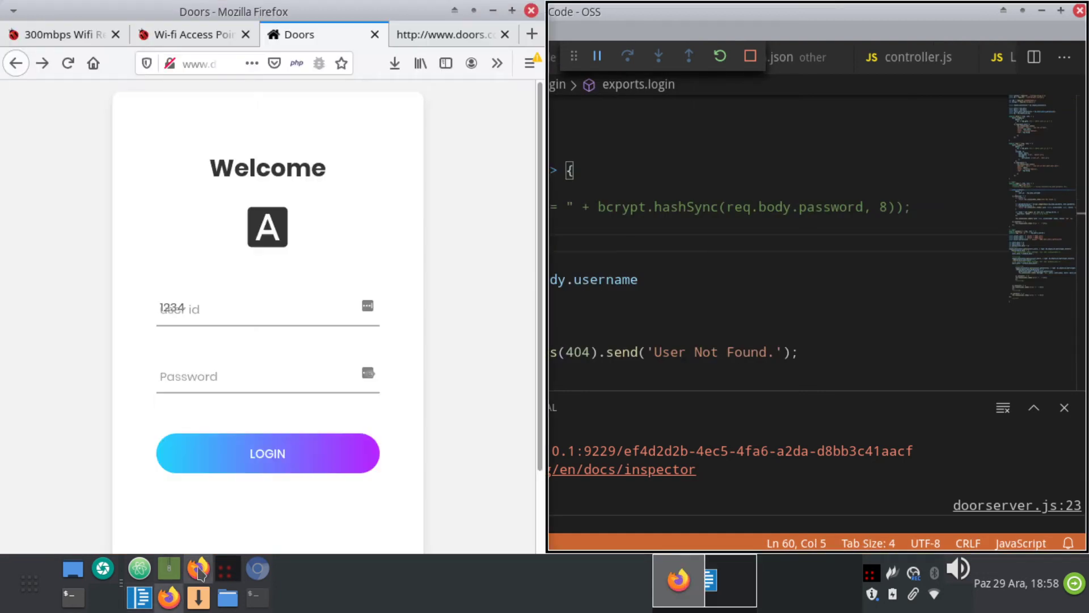
Bring up the Firefox Doors login page and enter user id 1234 and the password.
left_click(729, 581)
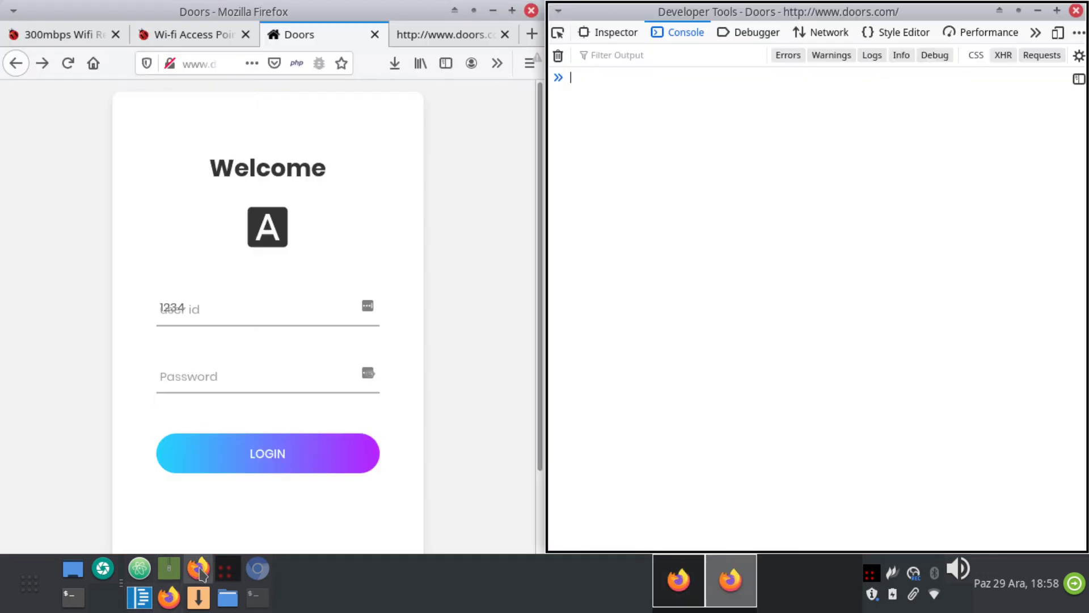
left_click(189, 308)
left_click(216, 371)
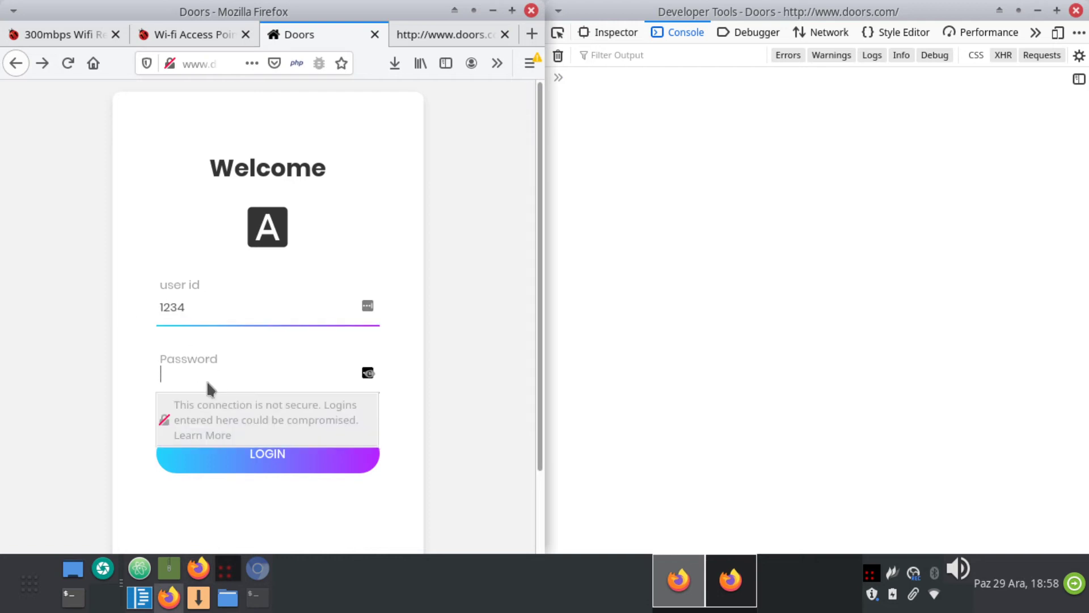
type("1234")
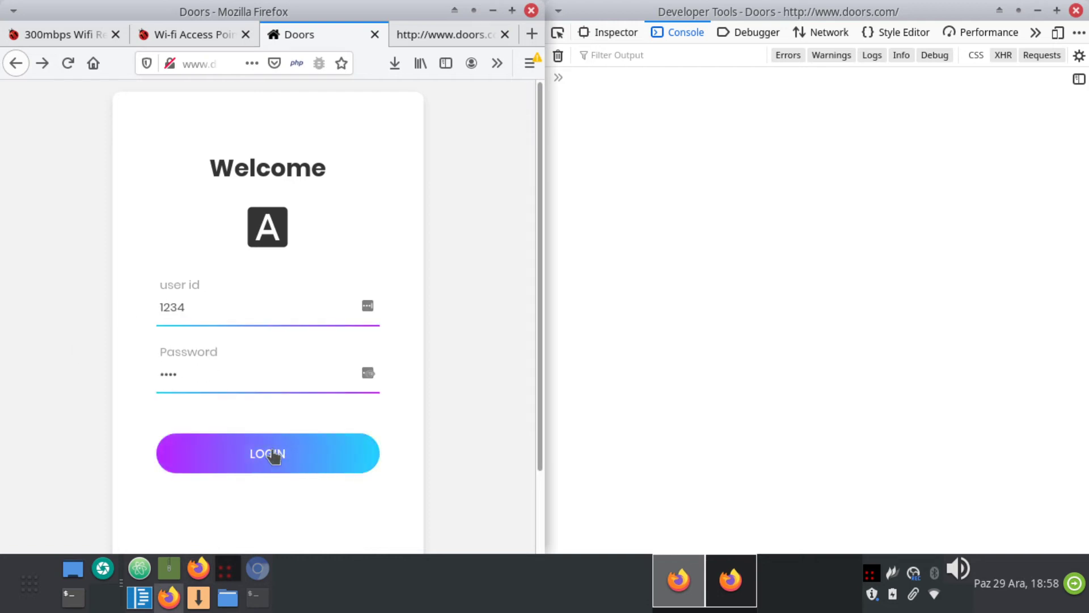
Review the login API target_url on line 113 of index.html in Atom.
left_click(140, 568)
left_click(380, 241)
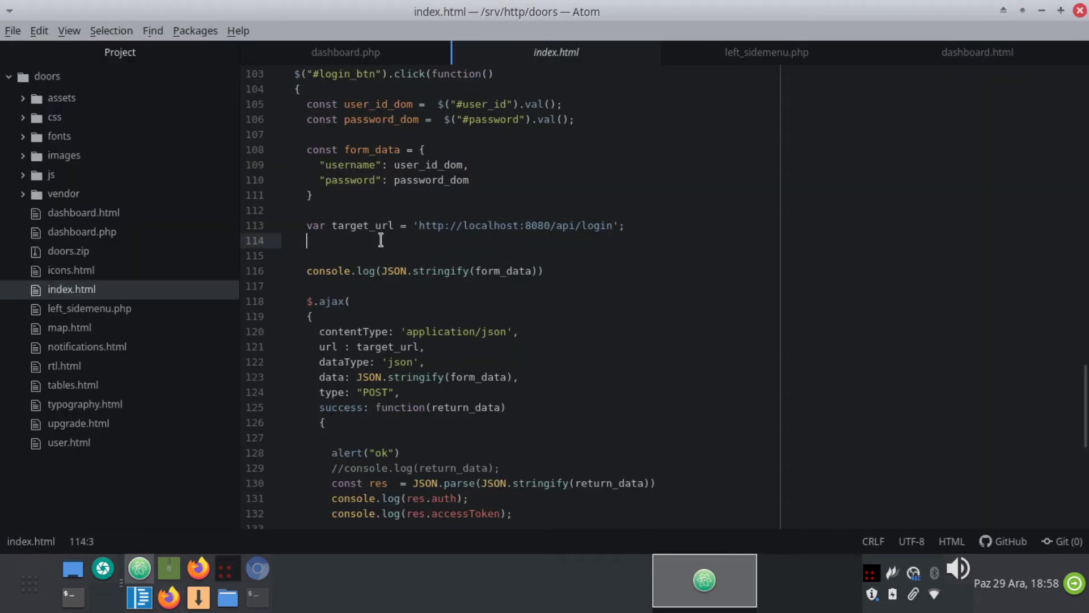
scroll(513, 255, "down", 1)
scroll(513, 255, "down", 1)
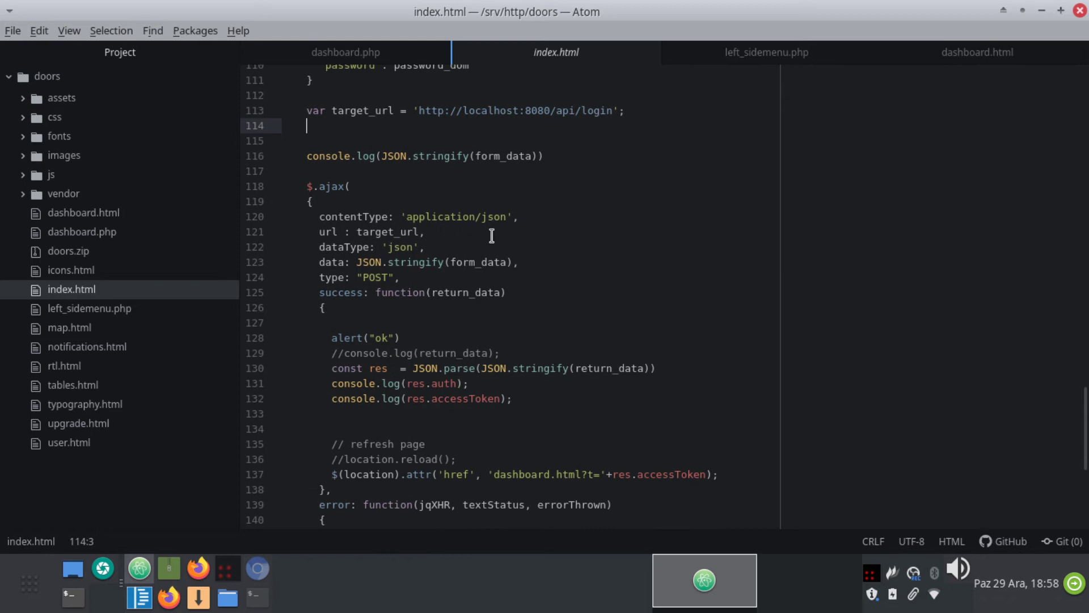
left_click_drag(418, 110, 612, 110)
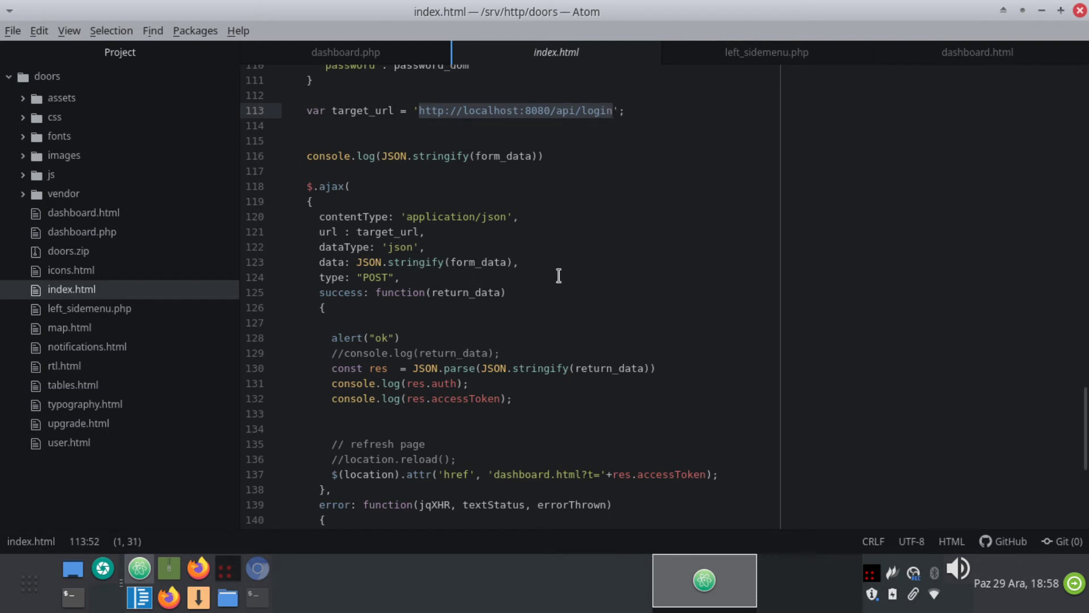
scroll(553, 312, "up", 1)
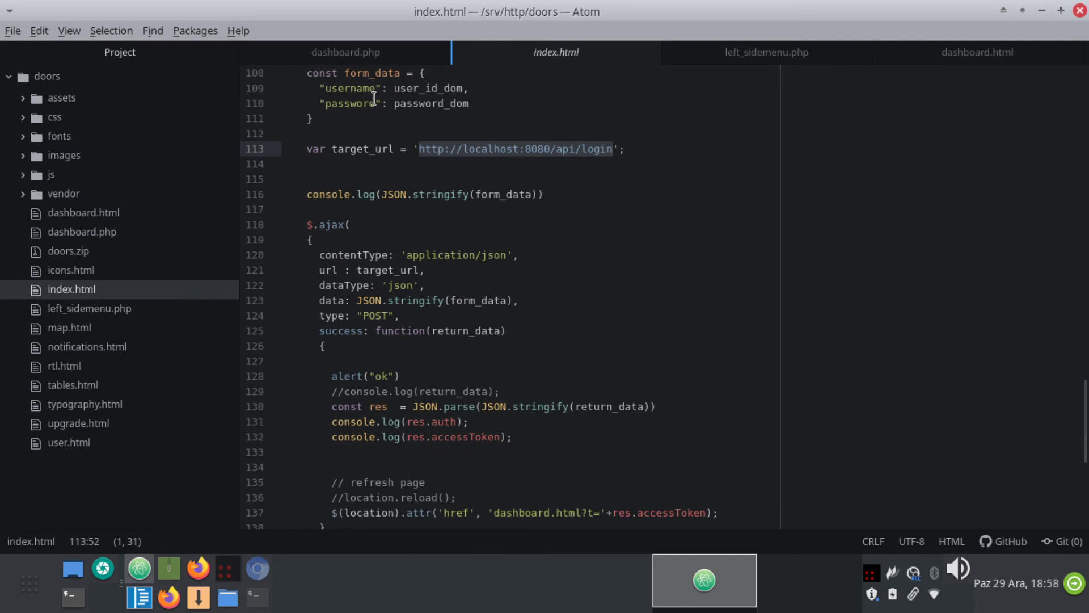
Submit the Doors login in Firefox so the debugger pauses at line 60.
left_click(1040, 12)
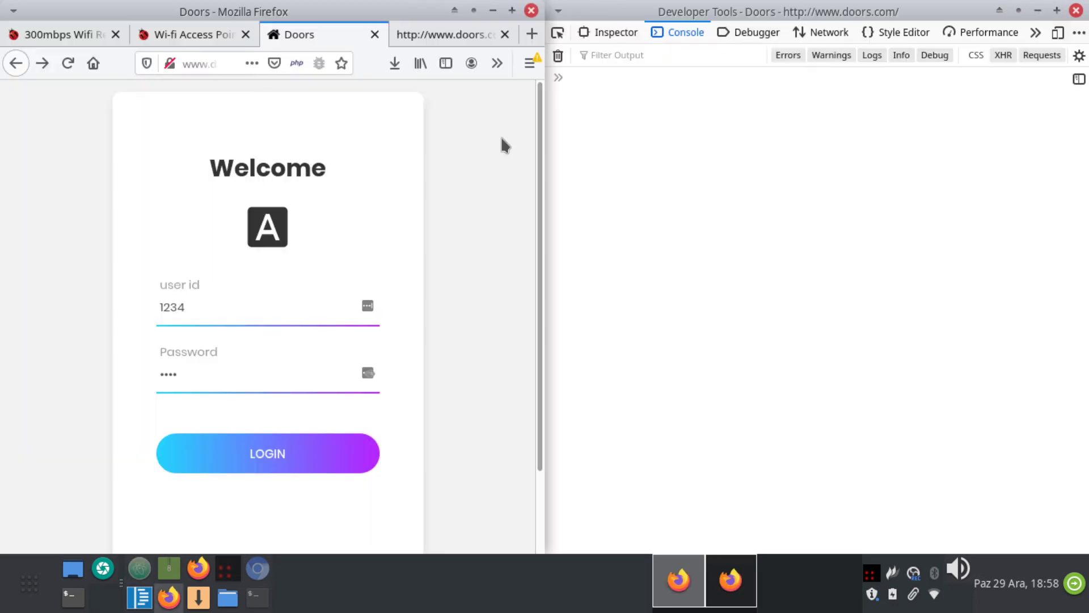
left_click(274, 458)
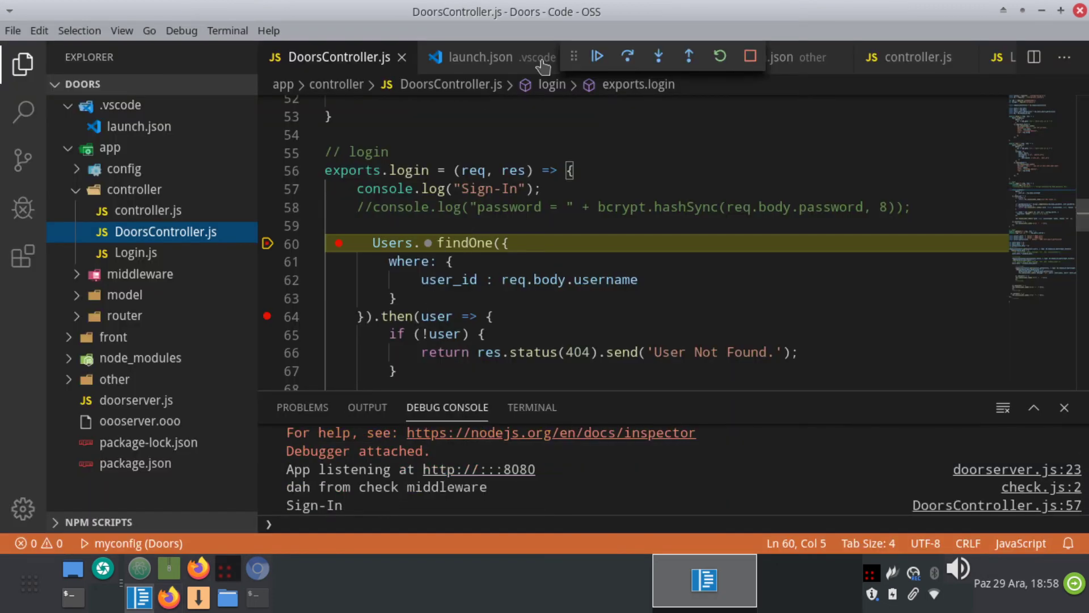
Continue past the breakpoints at lines 60 and 64, then reveal Firefox with the 200 response.
left_click(597, 58)
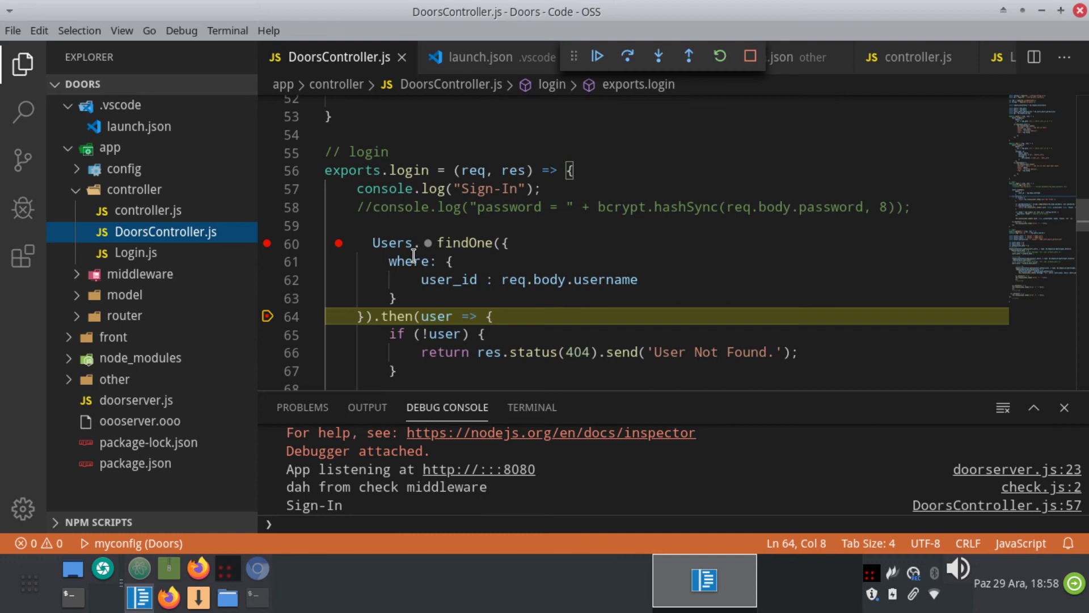
mouse_move(392, 243)
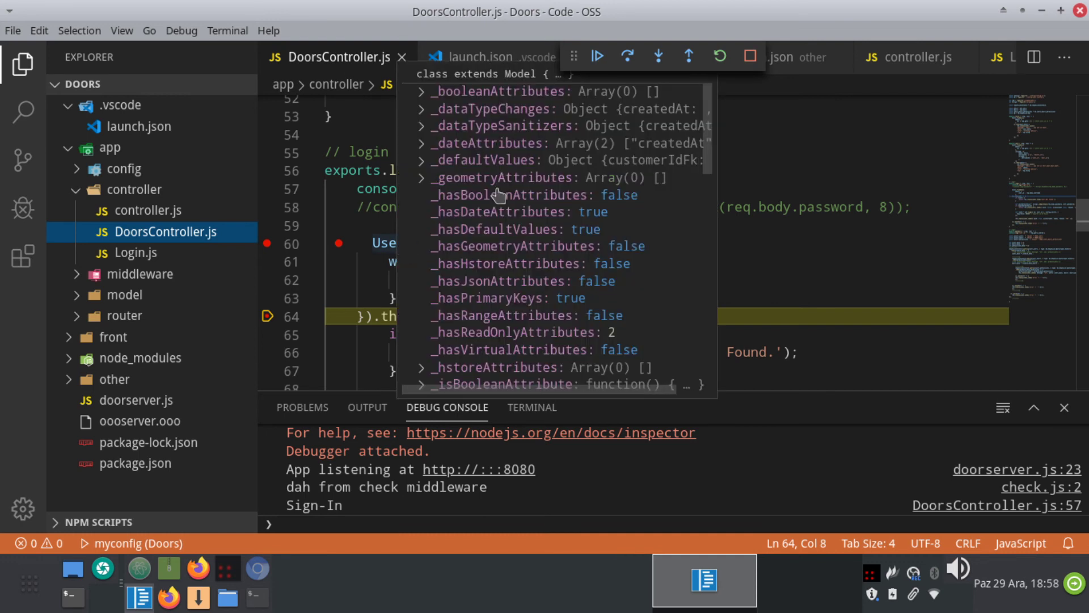
scroll(521, 284, "down", 2)
scroll(521, 285, "up", 3)
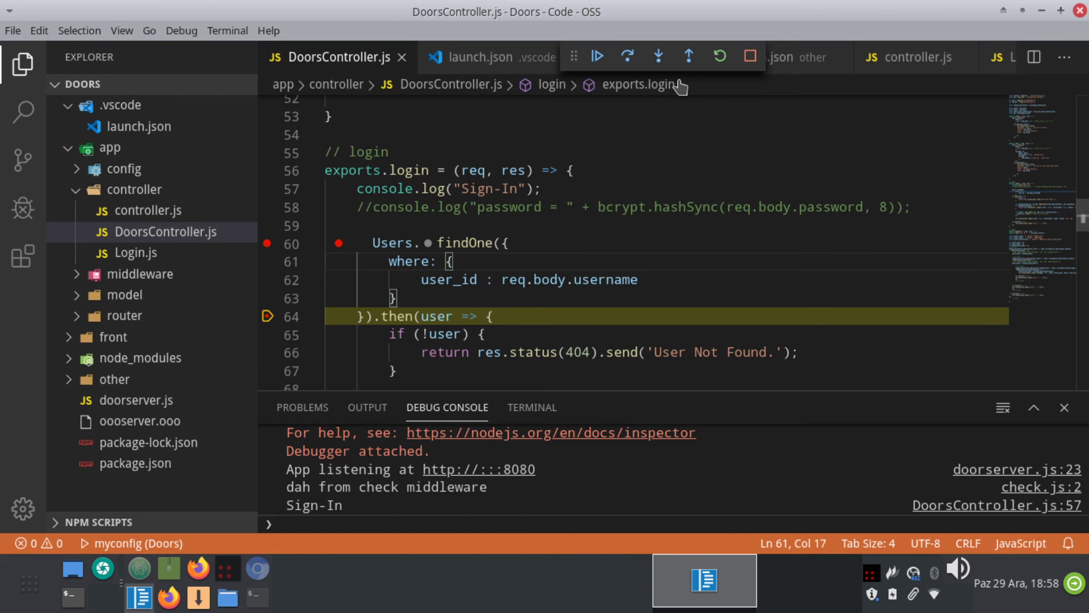
left_click(597, 57)
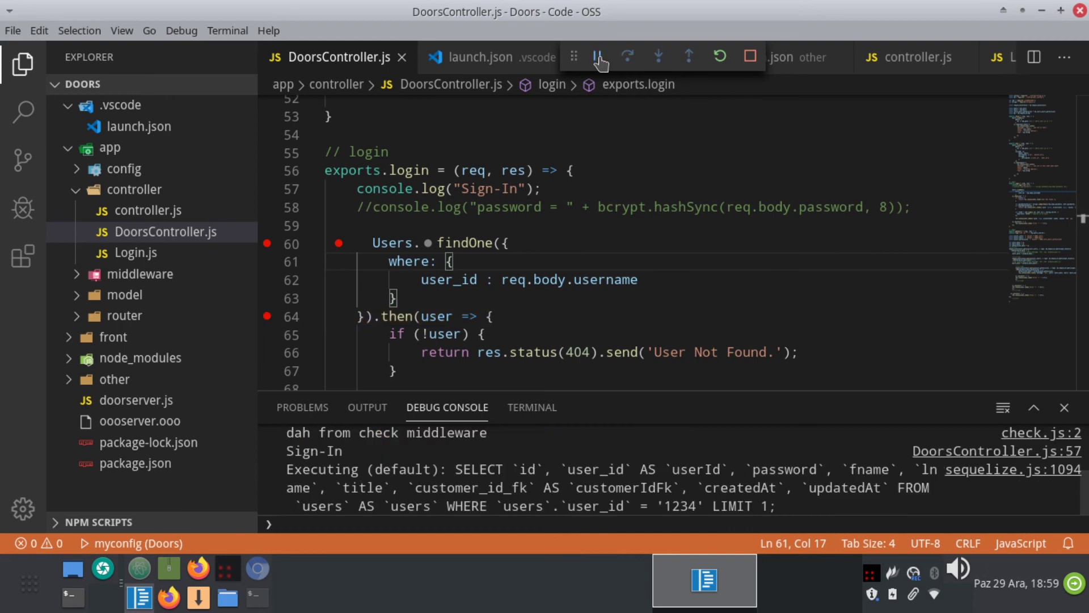
left_click(1040, 11)
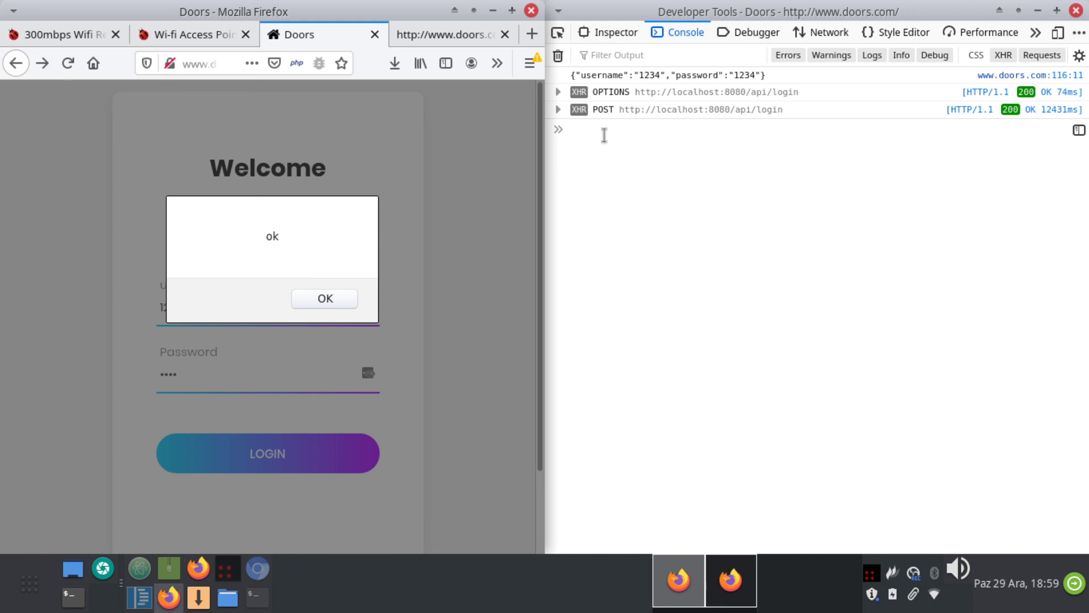
Dismiss the ok alert so the Material Dashboard loads.
left_click(325, 297)
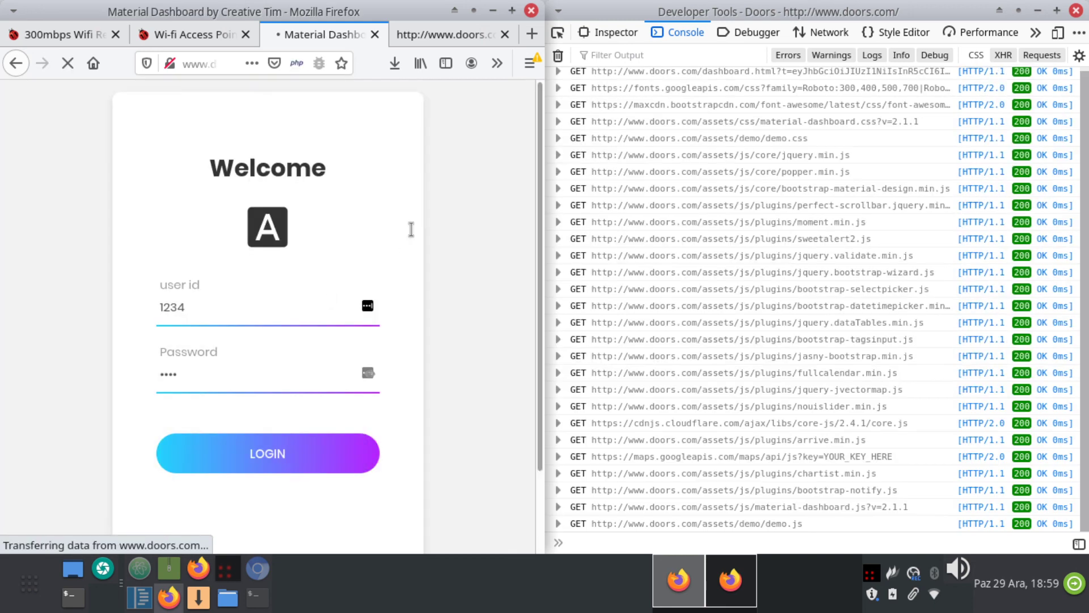